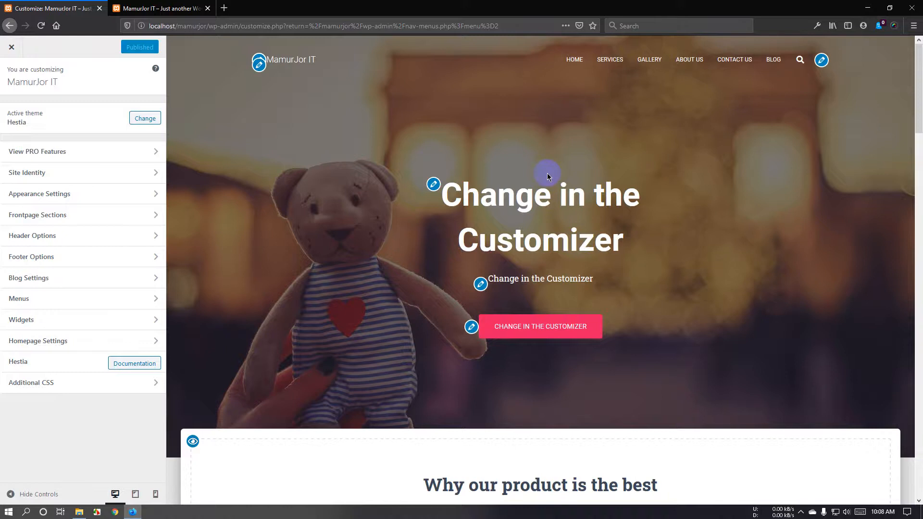
Open the Big Title Section settings within the theme's Frontpage Sections.
{"action": "scroll", "coordinate": [558, 178], "scroll_direction": "down", "scroll_amount": 2}
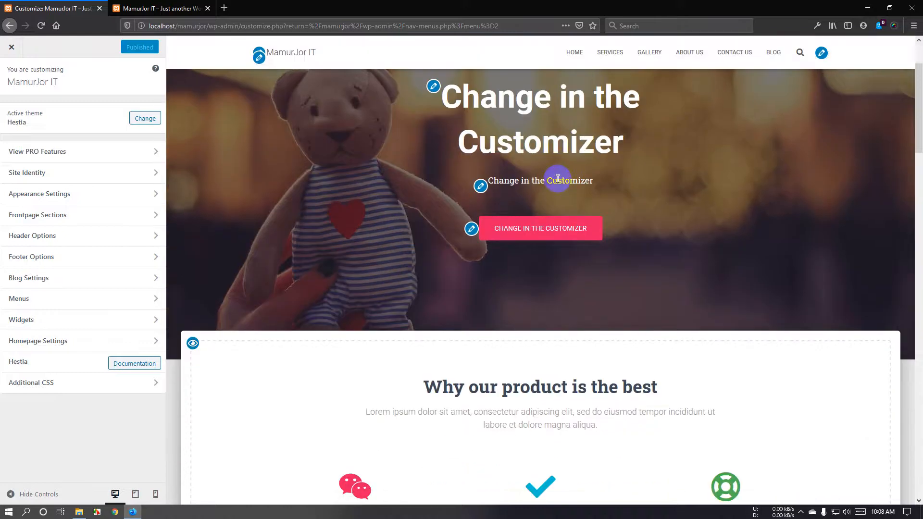
{"action": "scroll", "coordinate": [557, 177], "scroll_direction": "up", "scroll_amount": 2}
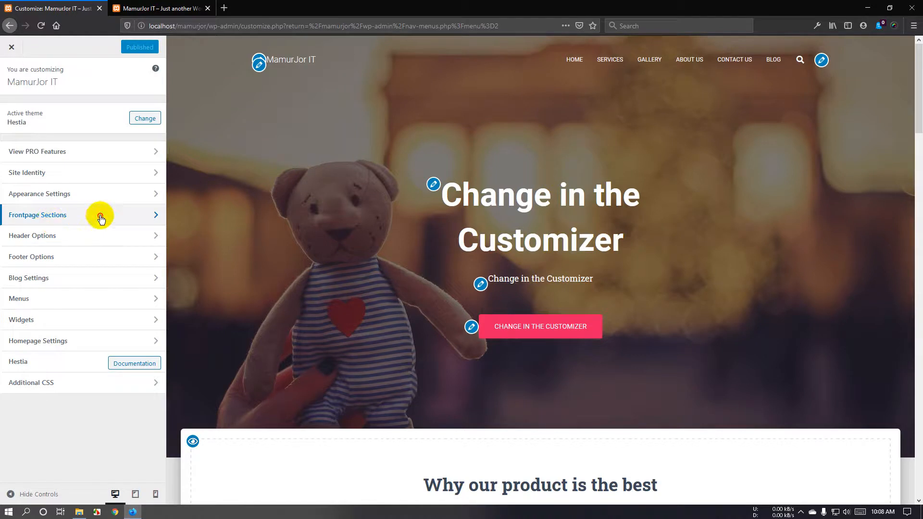
{"action": "left_click", "coordinate": [101, 217]}
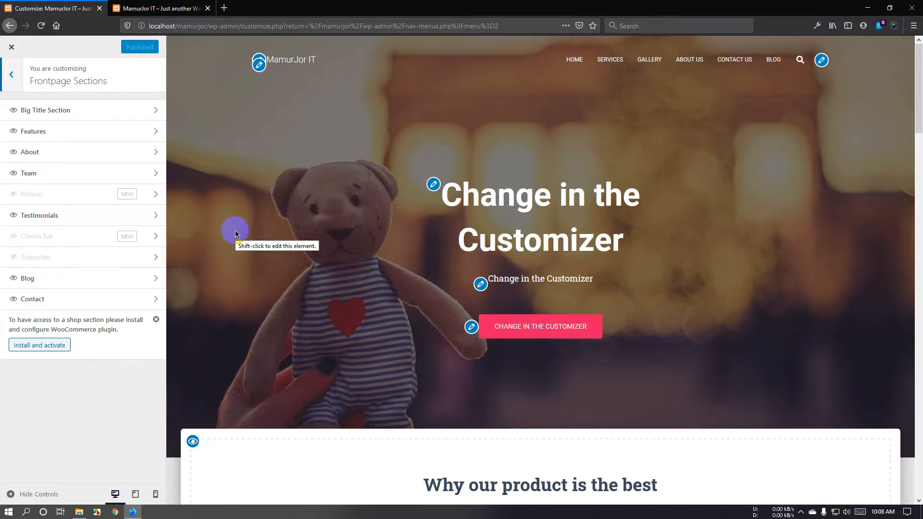
{"action": "left_click", "coordinate": [475, 221]}
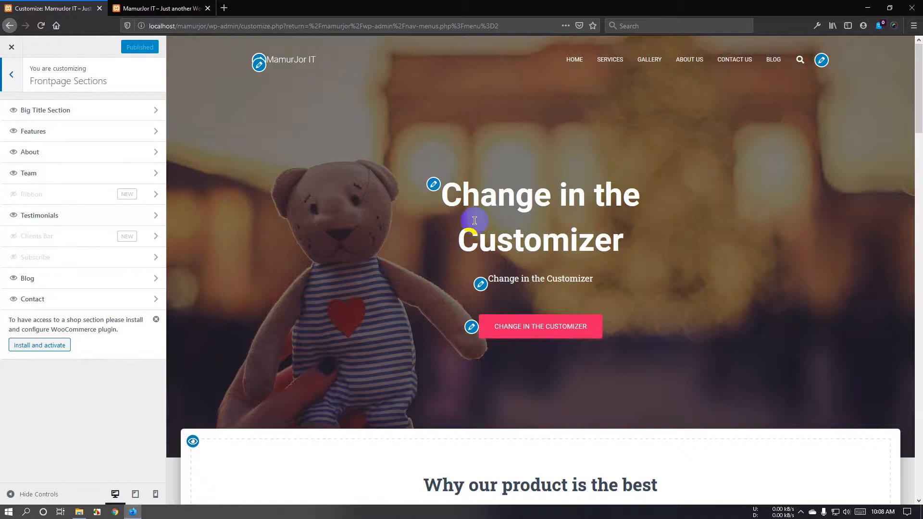
{"action": "left_click", "coordinate": [128, 112]}
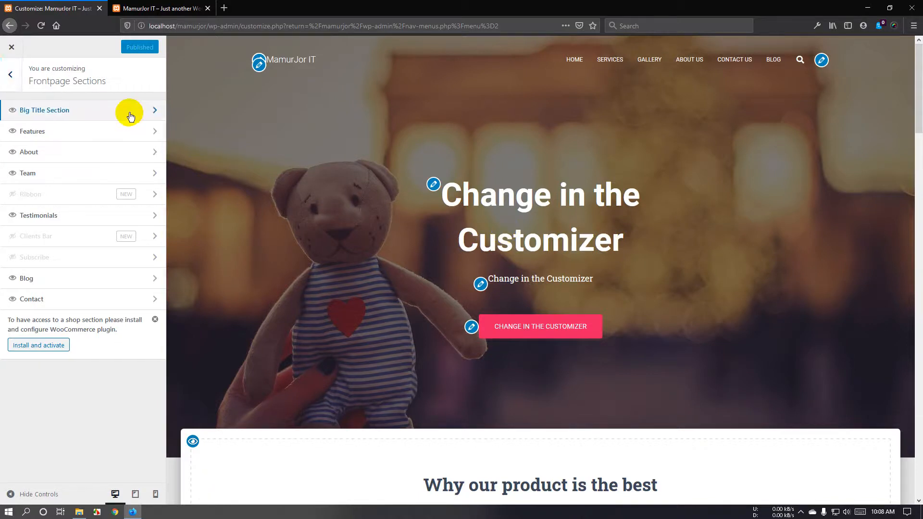
{"action": "left_click", "coordinate": [10, 75]}
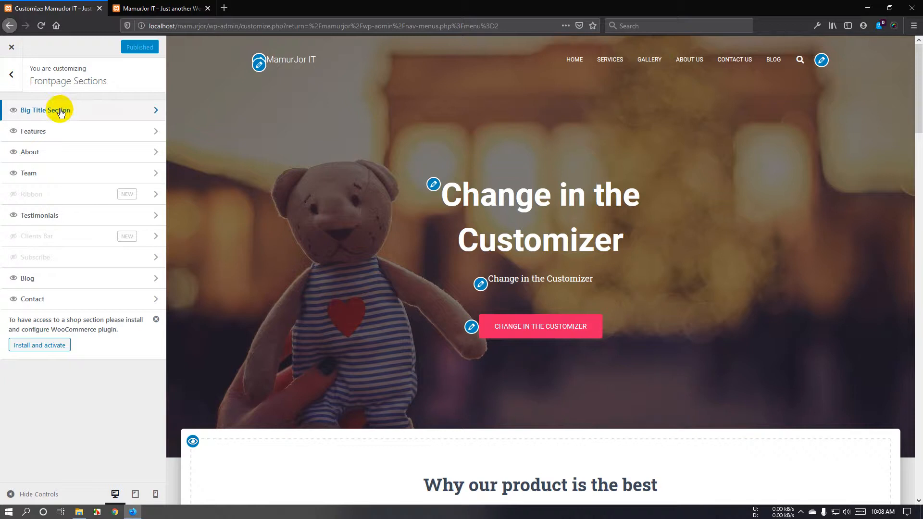
{"action": "left_click", "coordinate": [81, 119]}
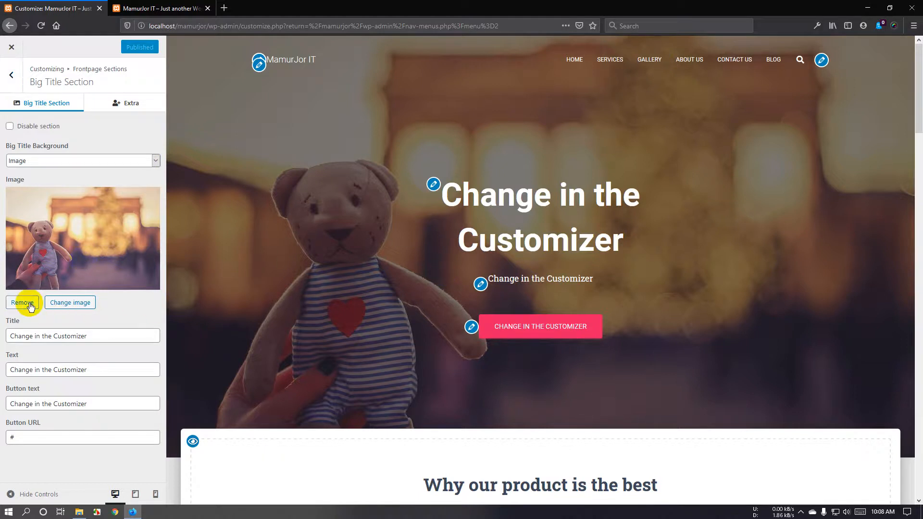
Remove the Big Title background image and start uploading files as its replacement.
{"action": "left_click", "coordinate": [31, 303]}
{"action": "left_click", "coordinate": [70, 207]}
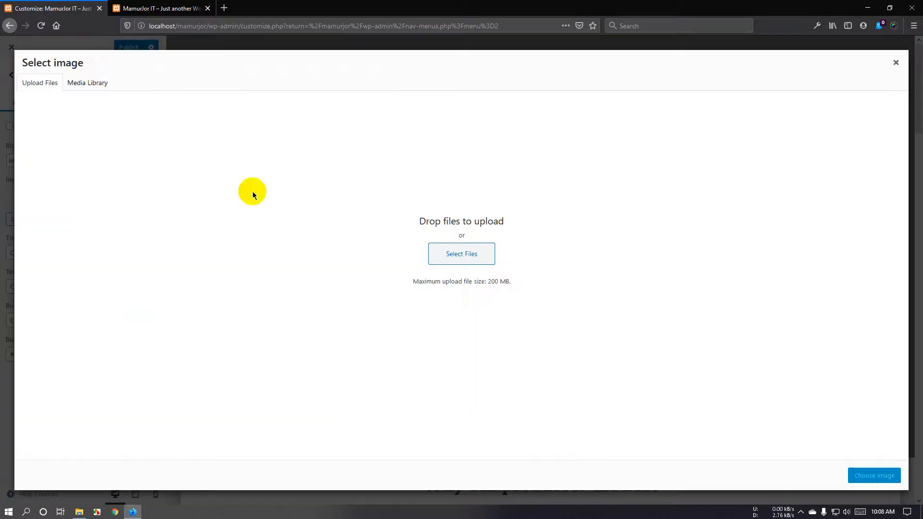
{"action": "left_click", "coordinate": [99, 74]}
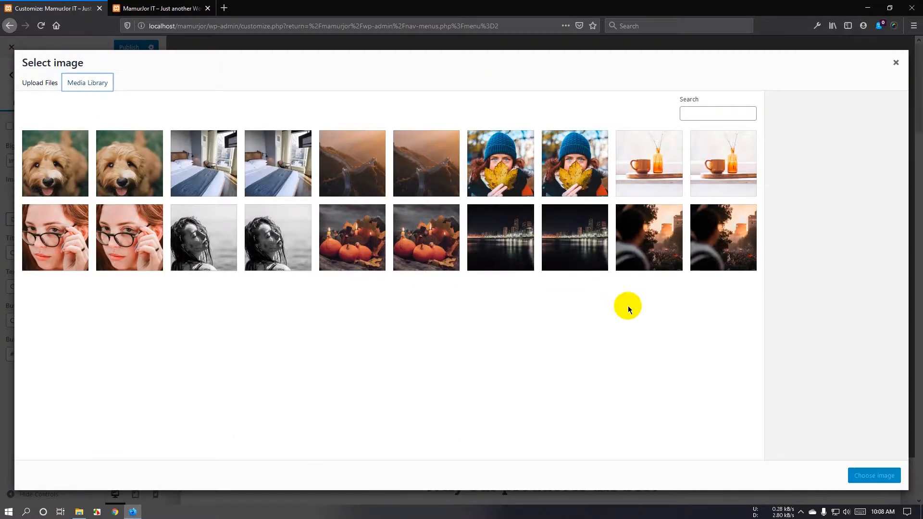
{"action": "left_click", "coordinate": [52, 81]}
Upload the morgenstimmung, norway, spring-lake, redwood-national-park, pond, fog, laptop-work and graphic-design-studio images from the Media folder.
{"action": "left_click", "coordinate": [464, 256]}
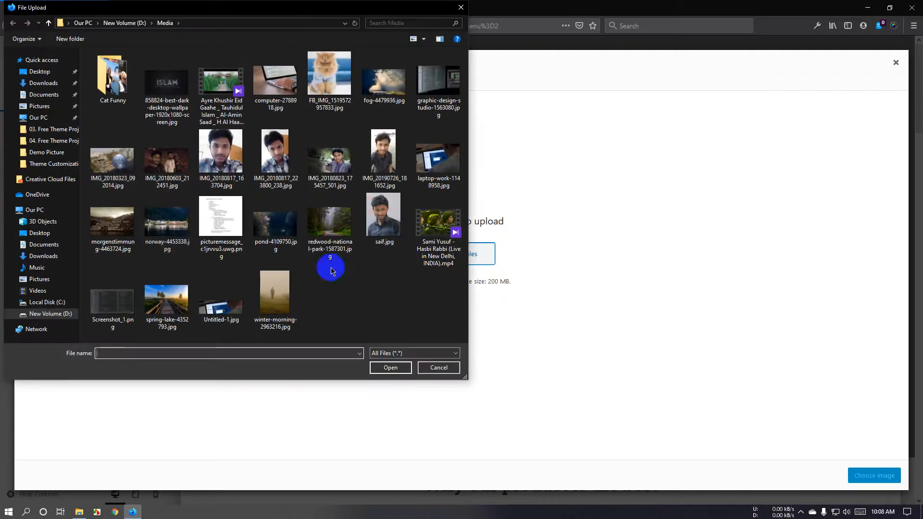
{"action": "left_click", "coordinate": [112, 241]}
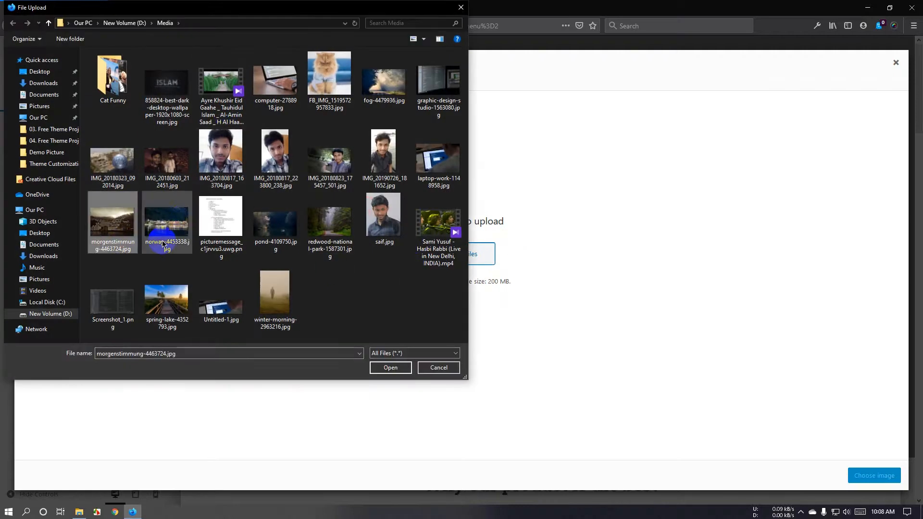
{"action": "left_click", "coordinate": [166, 223], "text": "ctrl"}
{"action": "left_click", "coordinate": [166, 303], "text": "ctrl"}
{"action": "left_click", "coordinate": [339, 247], "text": "ctrl"}
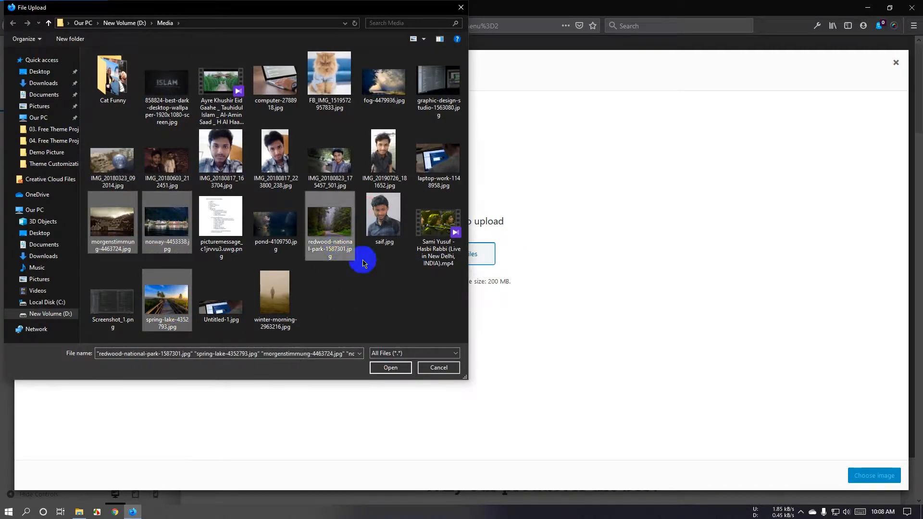
{"action": "left_click", "coordinate": [275, 228], "text": "ctrl"}
{"action": "left_click", "coordinate": [382, 101], "text": "ctrl"}
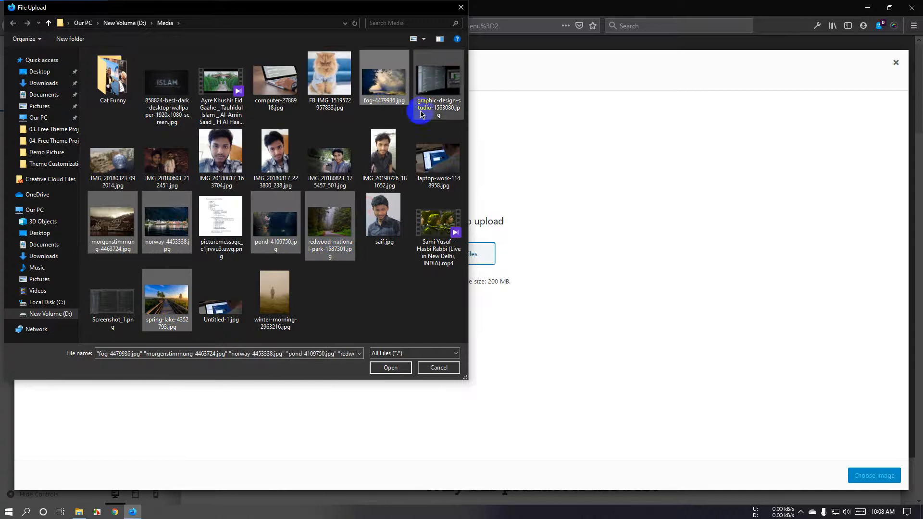
{"action": "left_click", "coordinate": [441, 140], "text": "ctrl"}
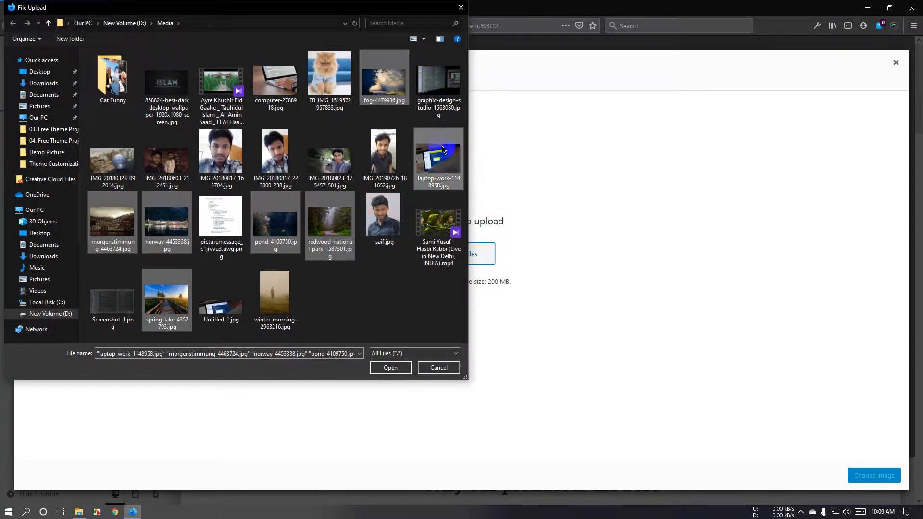
{"action": "left_click", "coordinate": [439, 86], "text": "ctrl"}
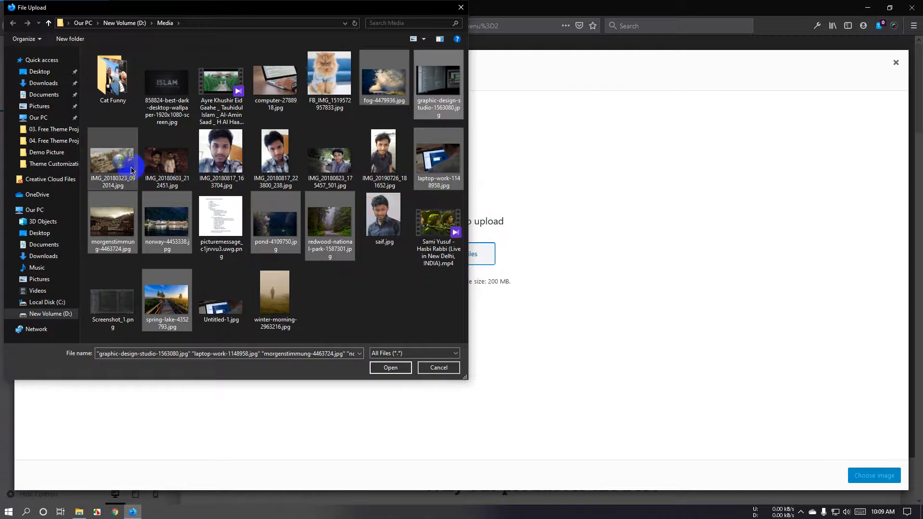
{"action": "left_click", "coordinate": [385, 369]}
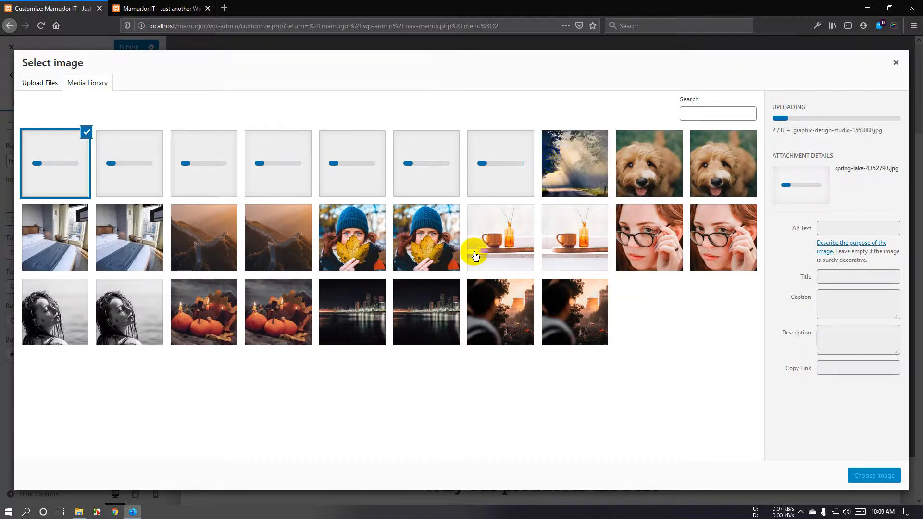
Set the uploaded fog-4479936 image as the Big Title background.
{"action": "left_click", "coordinate": [567, 178]}
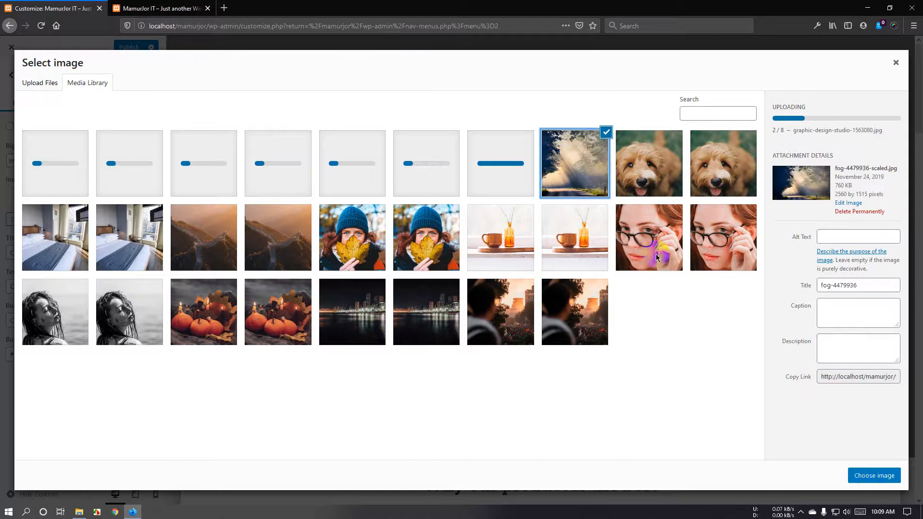
{"action": "left_click", "coordinate": [874, 475]}
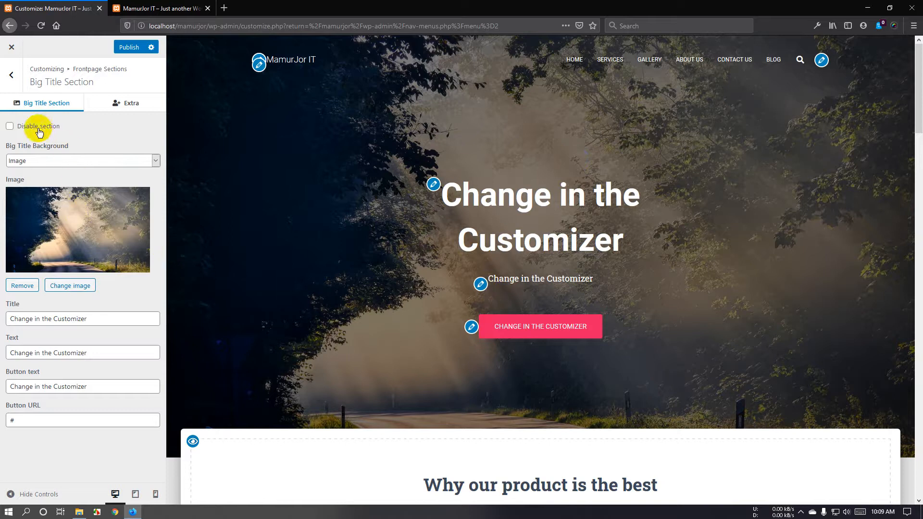
{"action": "double_click", "coordinate": [507, 286]}
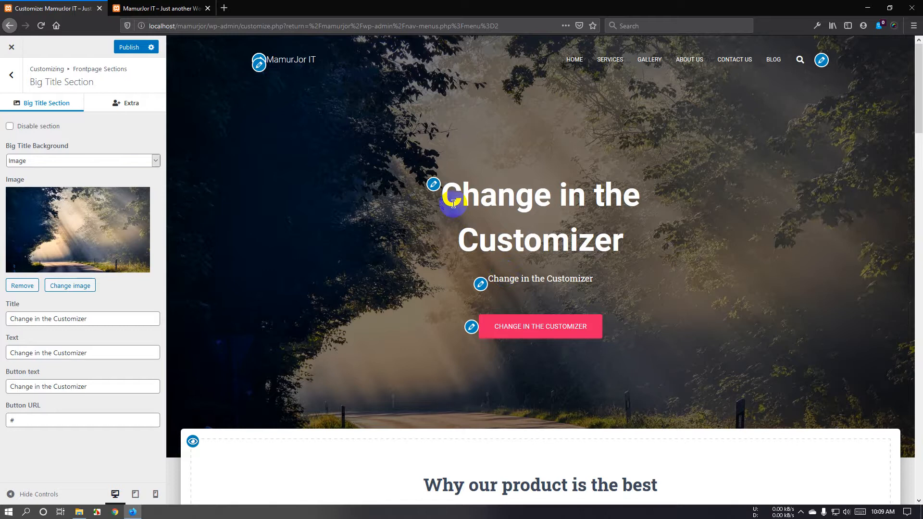
Change the Big Title Section's title to "Welcome to Our Website".
{"action": "left_click", "coordinate": [94, 321]}
{"action": "left_click_drag", "start_coordinate": [95, 322], "coordinate": [1, 327]}
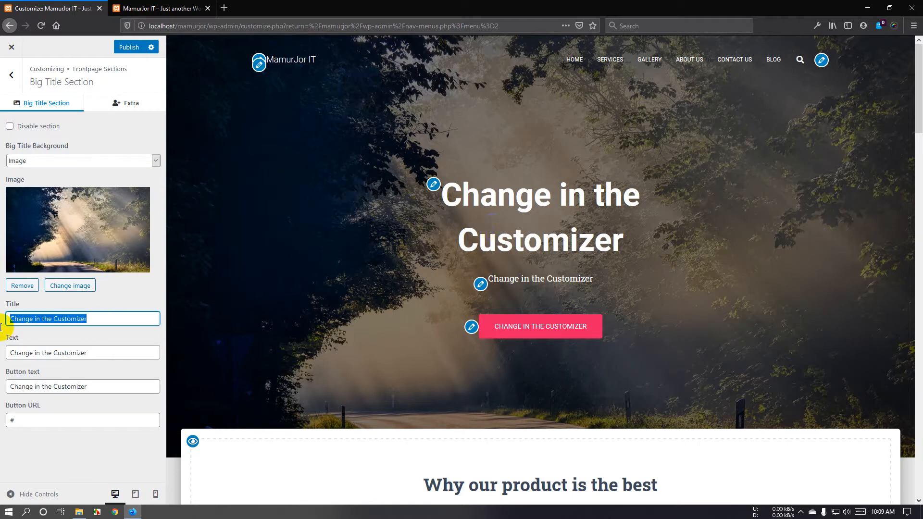
{"action": "type", "text": "Welcome to Our W"}
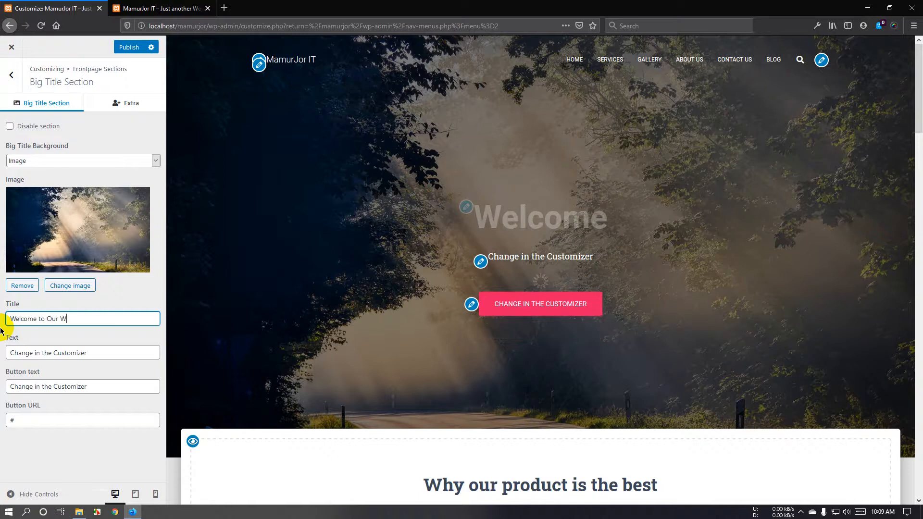
{"action": "type", "text": "ebsite"}
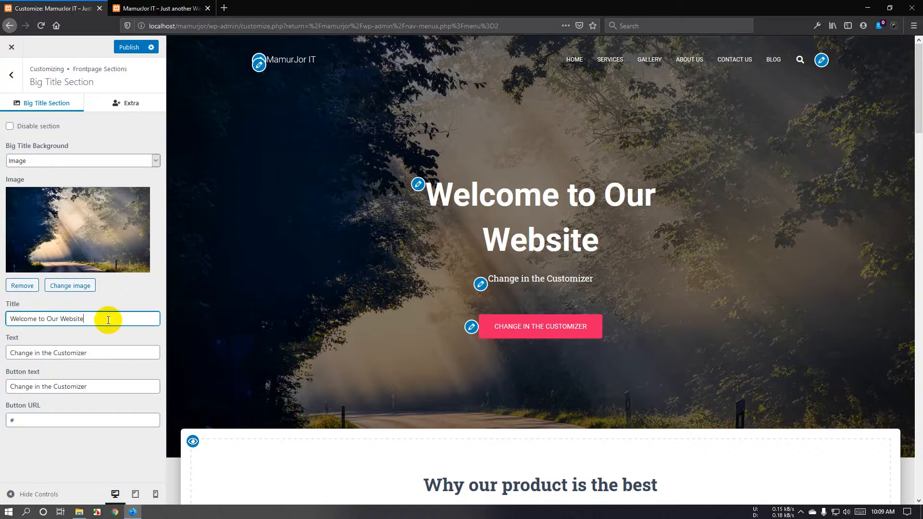
Select the Big Title text for replacement and copy the first Lorem Ipsum lines, up to "ever since the 1500s,", from lipsum.com in a new tab.
{"action": "scroll", "coordinate": [512, 280], "scroll_direction": "down", "scroll_amount": 1}
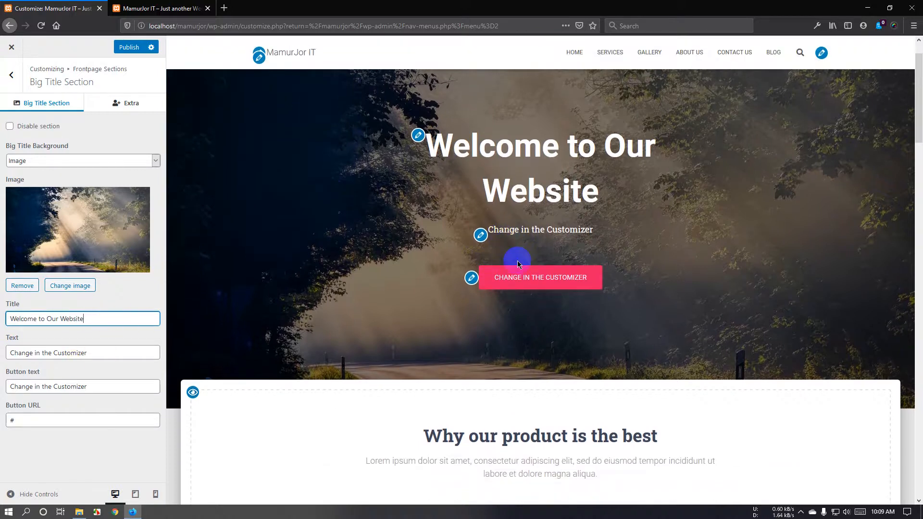
{"action": "scroll", "coordinate": [517, 264], "scroll_direction": "up", "scroll_amount": 1}
{"action": "left_click_drag", "start_coordinate": [486, 279], "coordinate": [593, 285]}
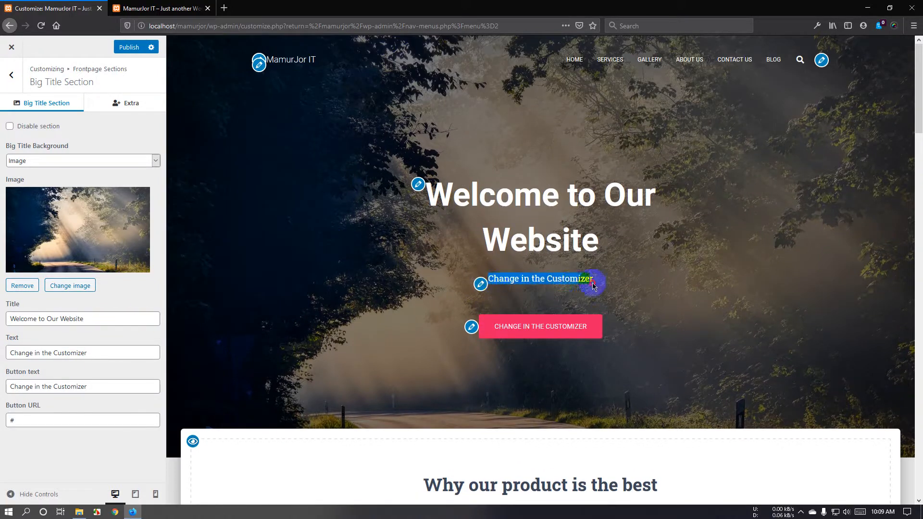
{"action": "left_click_drag", "start_coordinate": [117, 353], "coordinate": [1, 370]}
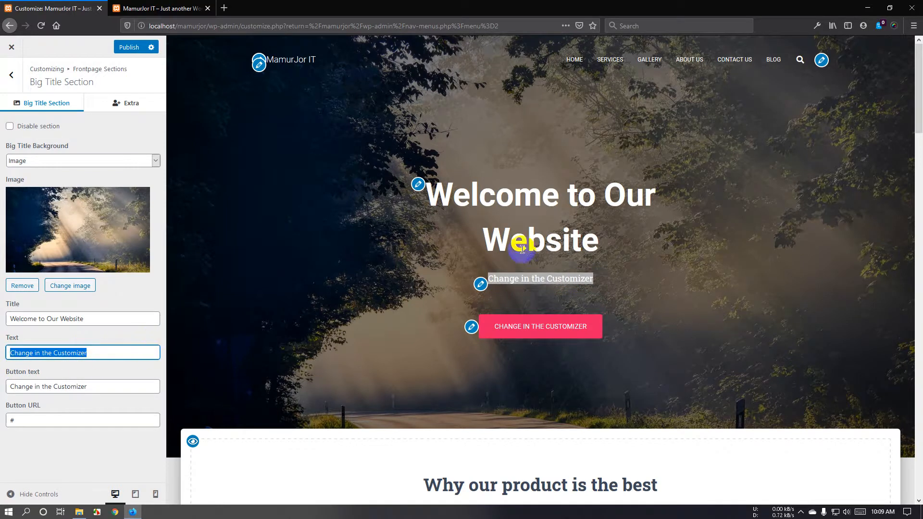
{"action": "left_click", "coordinate": [224, 9]}
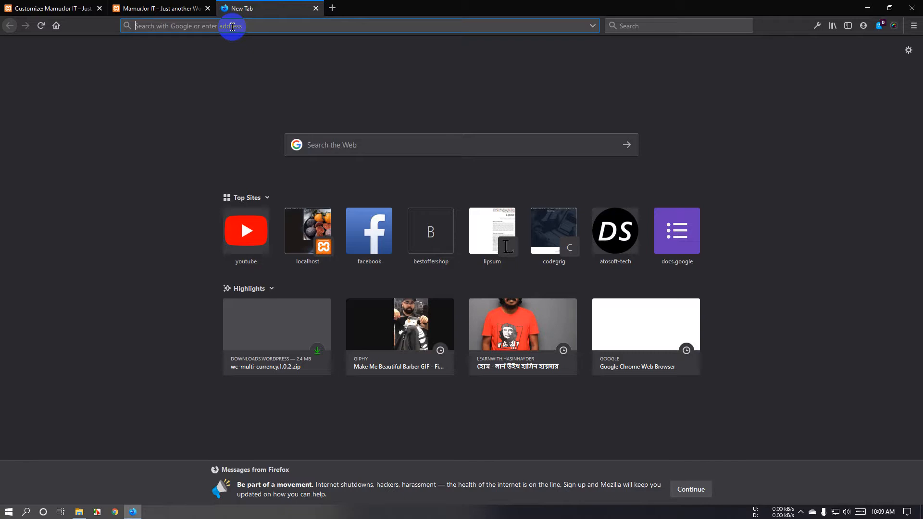
{"action": "type", "text": "i"}
{"action": "key", "text": "BackSpace"}
{"action": "type", "text": "lipsum.com/"}
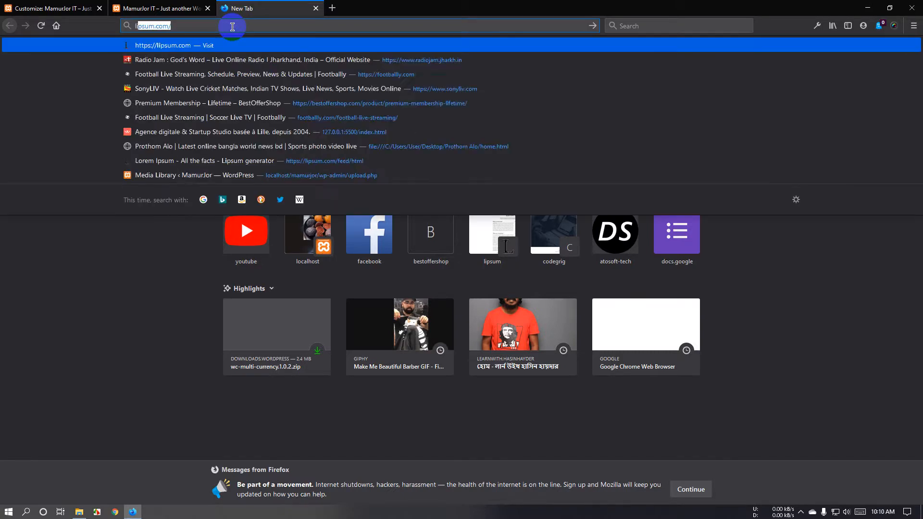
{"action": "key", "text": "Return"}
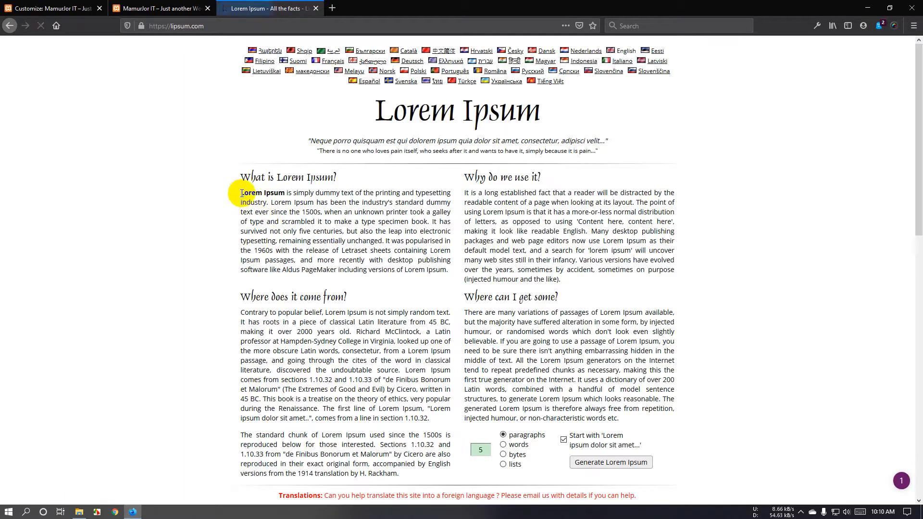
{"action": "left_click_drag", "start_coordinate": [240, 195], "coordinate": [321, 210]}
{"action": "key", "text": "ctrl+c"}
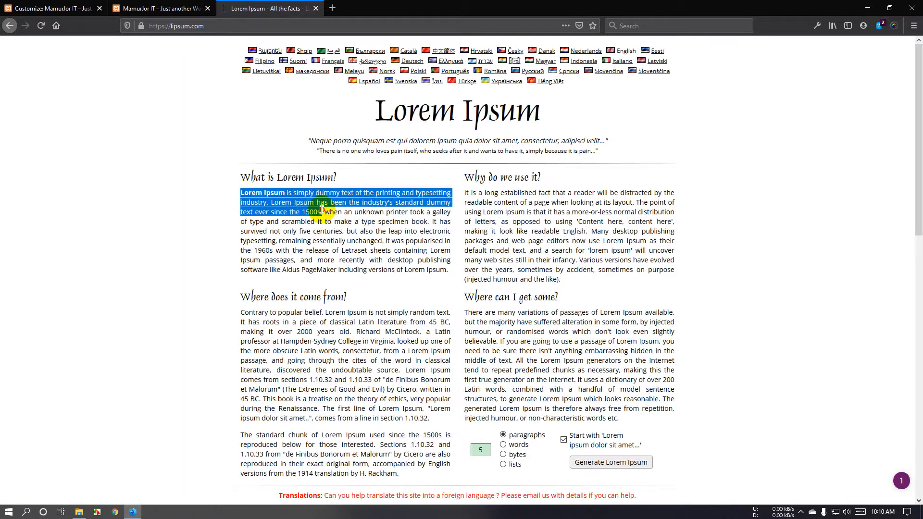
Return to the Customizer, close the MamurJor IT site tab, and replace the Big Title text with the copied Lorem Ipsum passage.
{"action": "left_click", "coordinate": [159, 9]}
{"action": "left_click", "coordinate": [72, 7]}
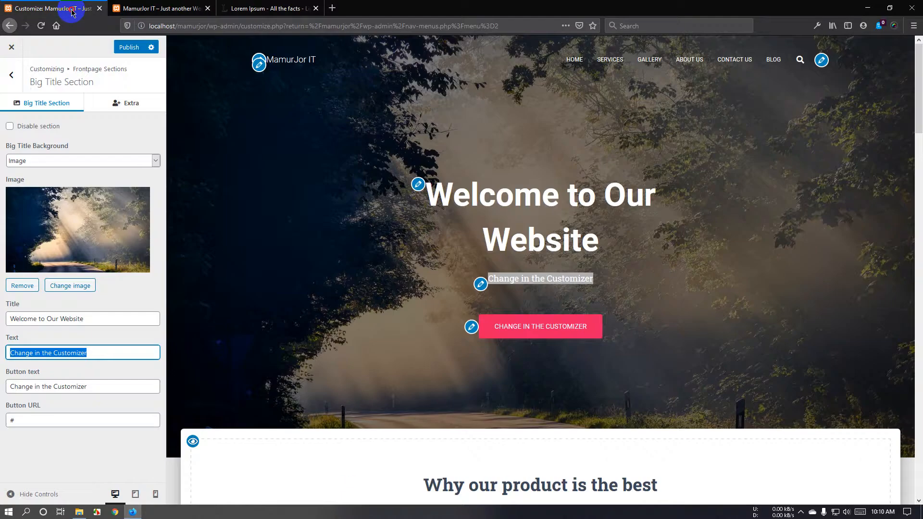
{"action": "middle_click", "coordinate": [199, 15]}
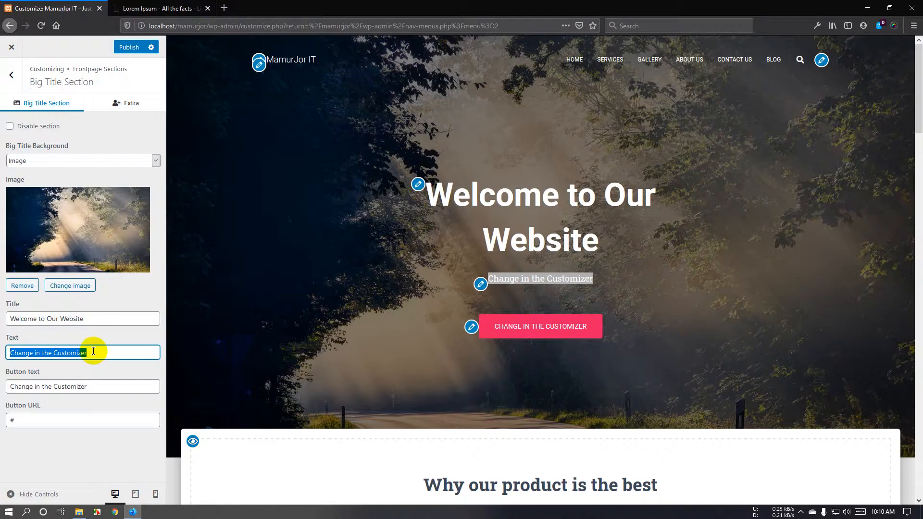
{"action": "key", "text": "ctrl+v"}
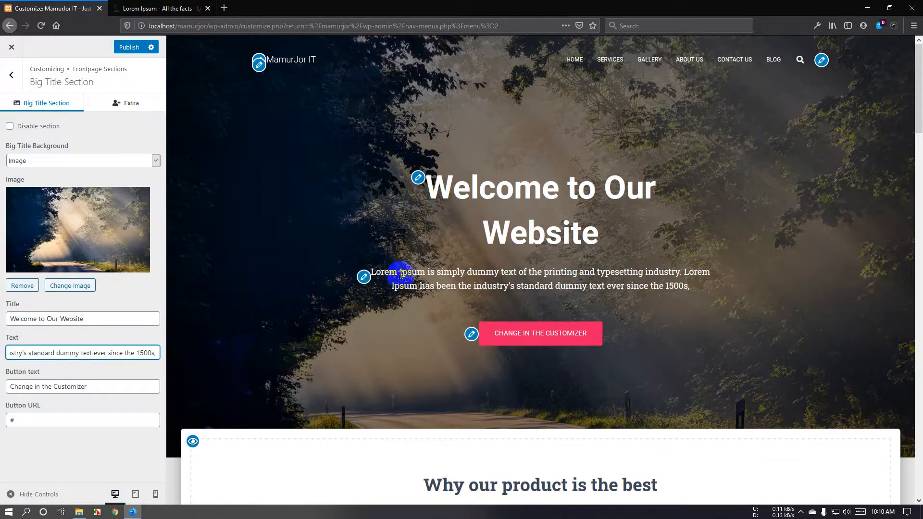
{"action": "left_click_drag", "start_coordinate": [379, 272], "coordinate": [607, 287]}
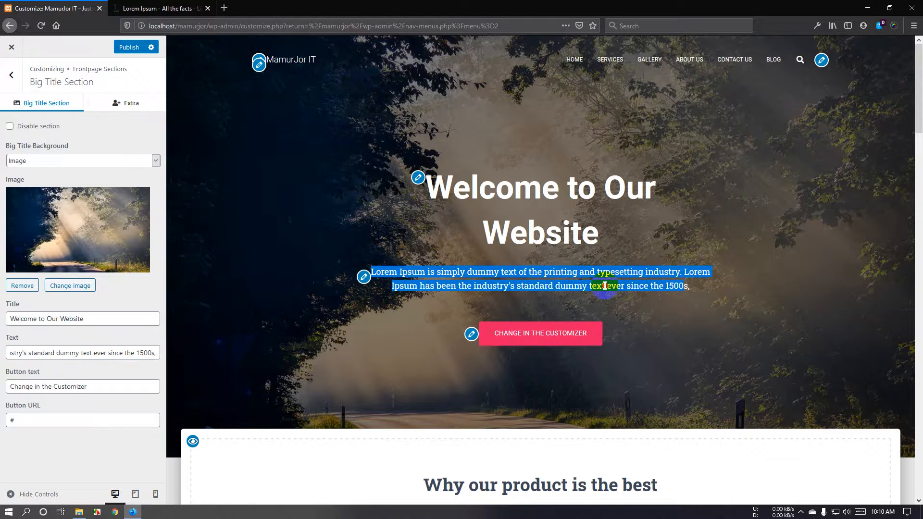
Change the Big Title Section's button text to "Read More".
{"action": "left_click", "coordinate": [530, 336]}
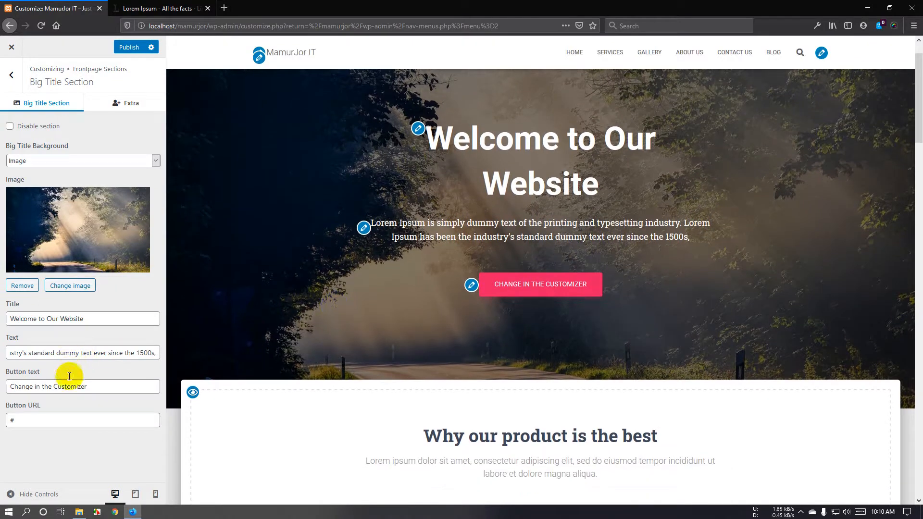
{"action": "left_click_drag", "start_coordinate": [116, 387], "coordinate": [4, 387]}
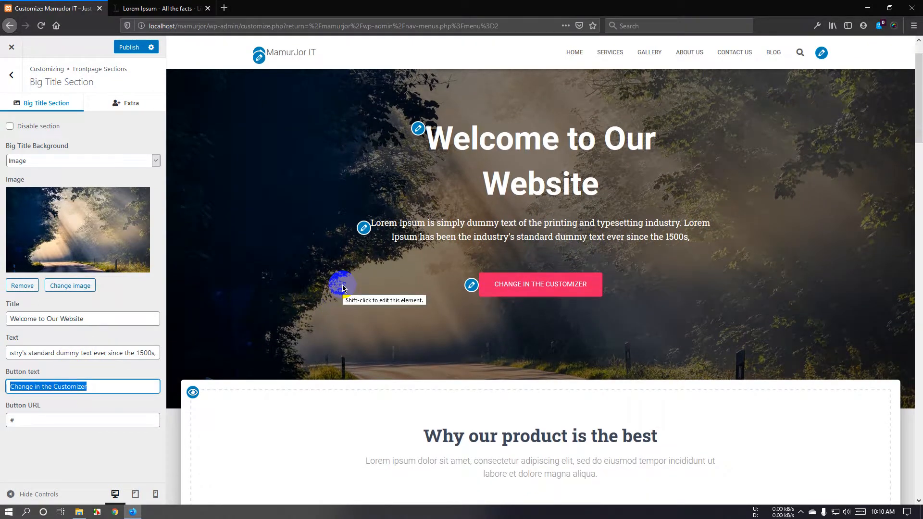
{"action": "type", "text": "R"}
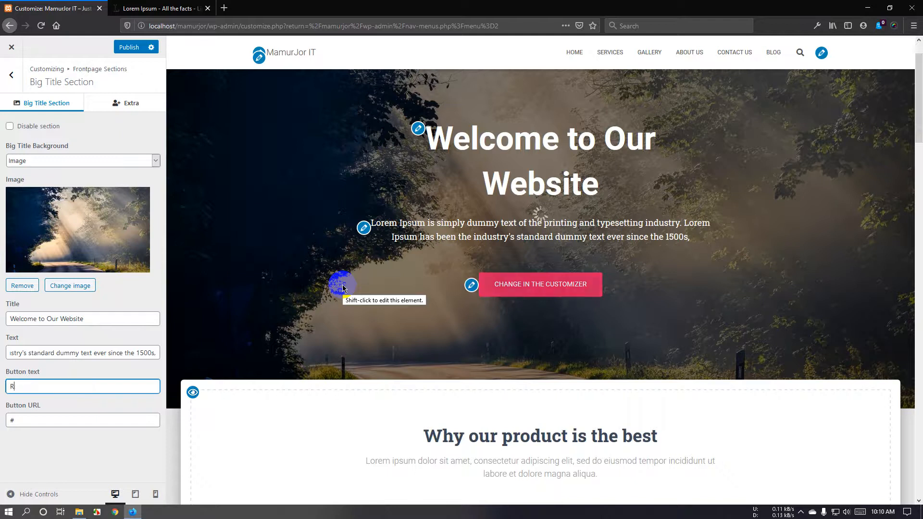
{"action": "type", "text": "ead More"}
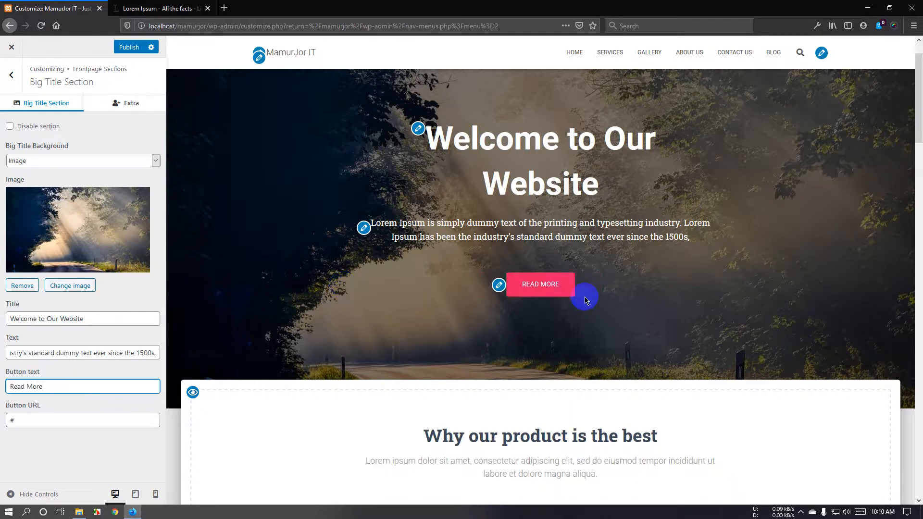
{"action": "left_click_drag", "start_coordinate": [24, 420], "coordinate": [1, 420]}
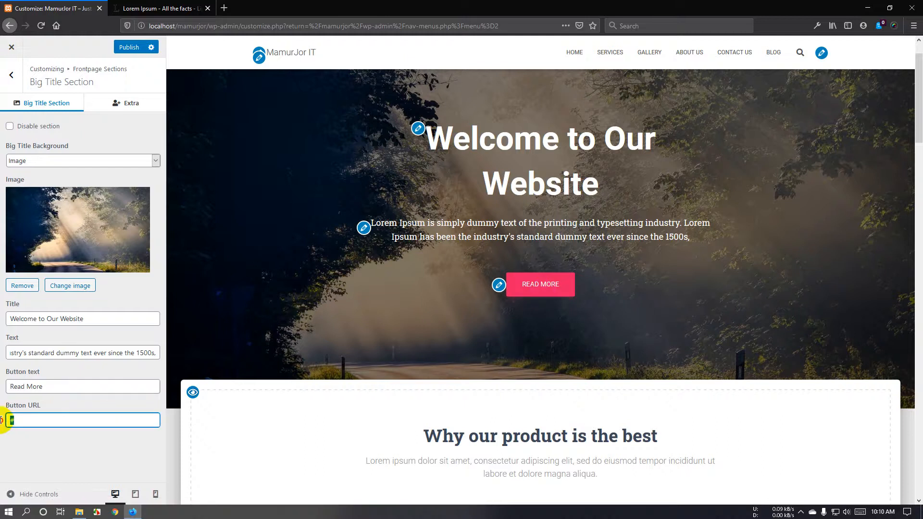
{"action": "left_click", "coordinate": [48, 419]}
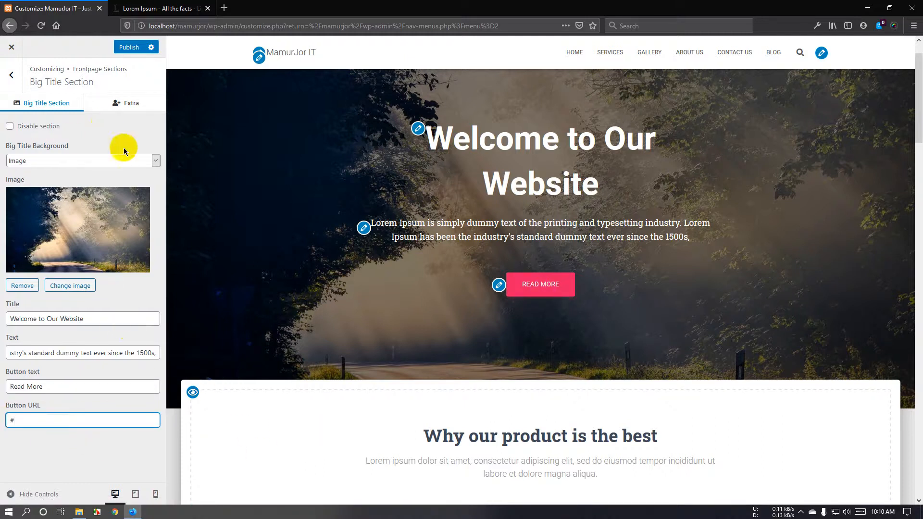
Try the left-aligned Big Title layout, then set the layout with right-aligned text and the sidebar area on the left.
{"action": "left_click", "coordinate": [127, 108]}
{"action": "left_click", "coordinate": [74, 160]}
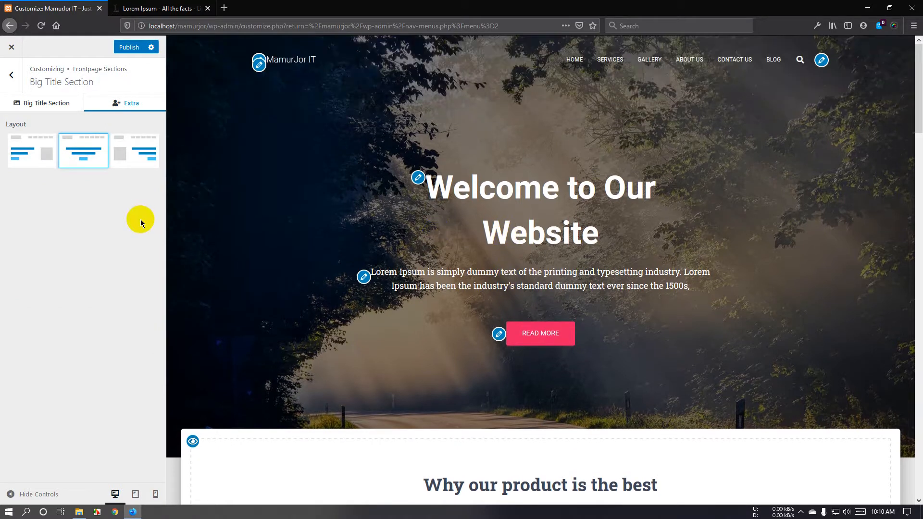
{"action": "left_click", "coordinate": [29, 159]}
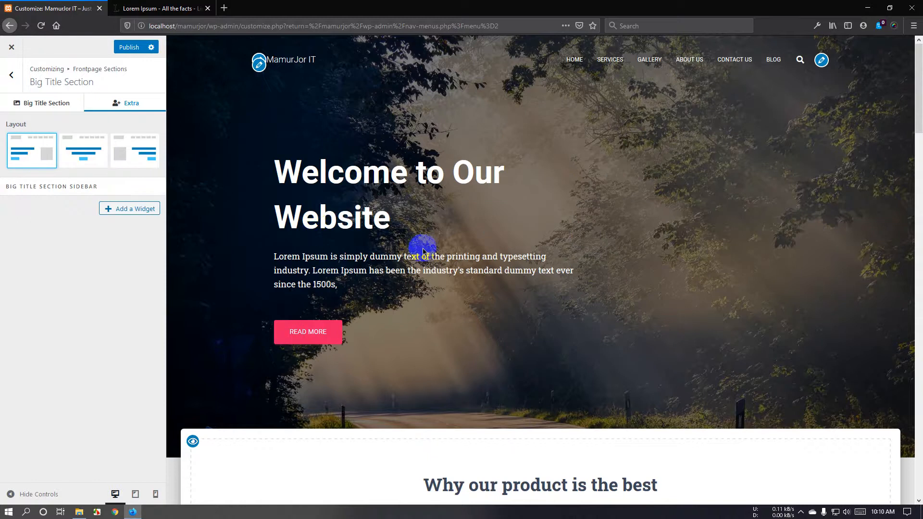
{"action": "left_click", "coordinate": [141, 151]}
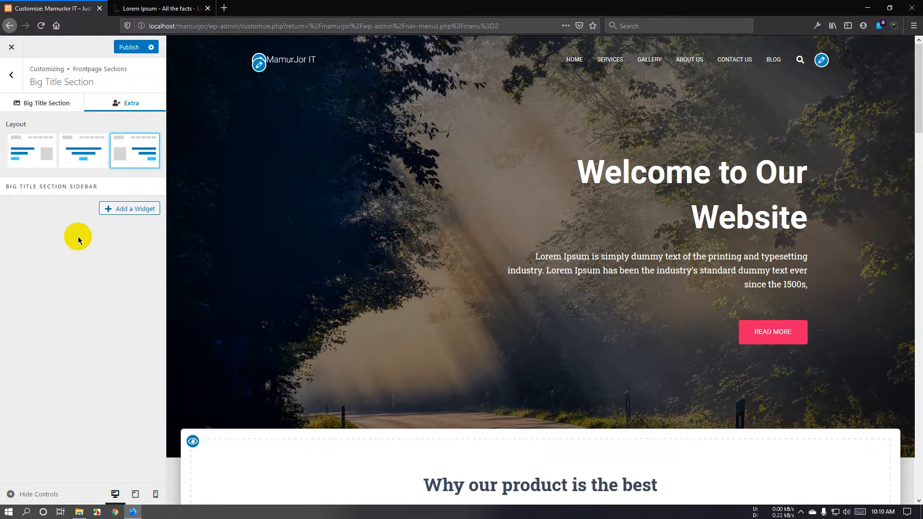
Add an Image widget to the Big Title Section sidebar.
{"action": "left_click", "coordinate": [130, 209]}
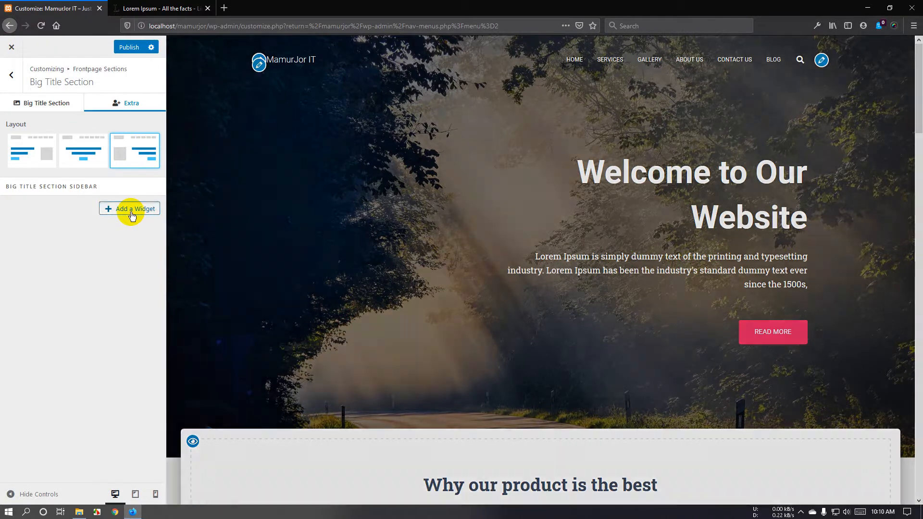
{"action": "scroll", "coordinate": [260, 286], "scroll_direction": "down", "scroll_amount": 2}
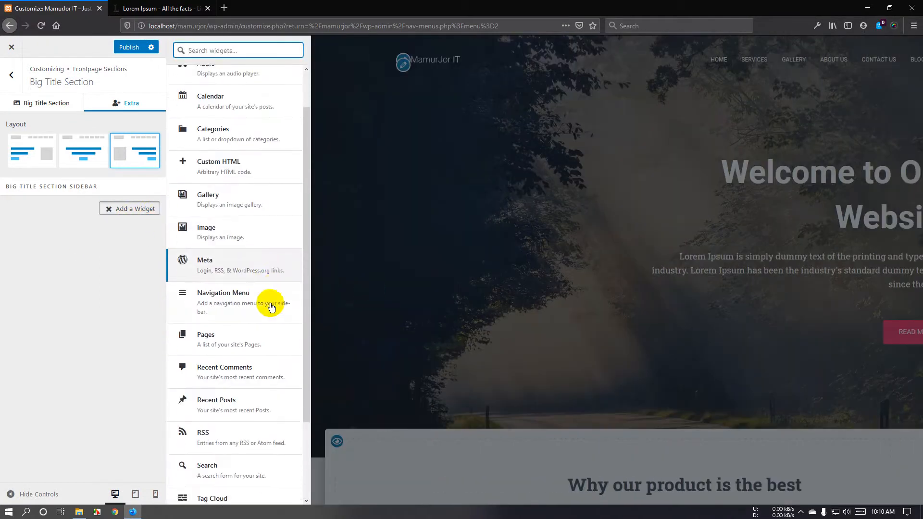
{"action": "left_click", "coordinate": [233, 233]}
Upload ZYpteyQSGNcompany_com_logo1-300x200.png from the Demo Picture folder on drive D: and add it to the Image widget.
{"action": "left_click", "coordinate": [83, 271]}
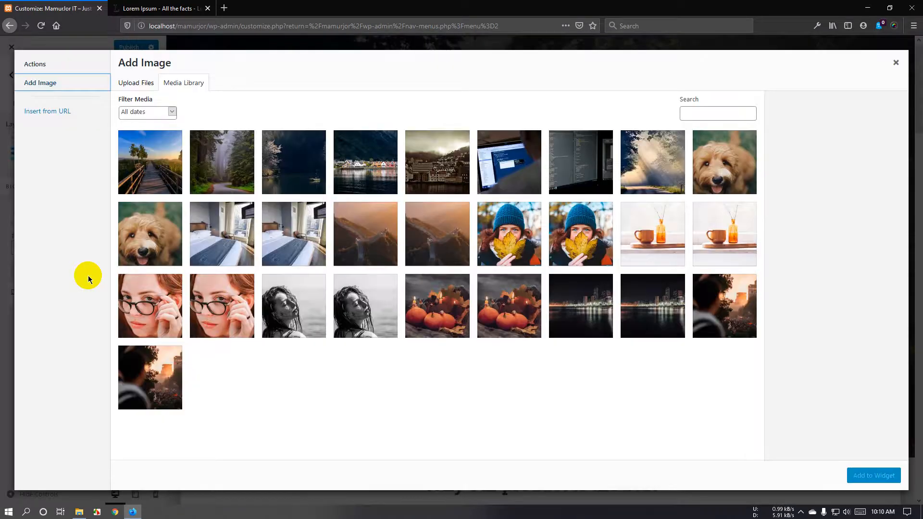
{"action": "left_click", "coordinate": [142, 87]}
{"action": "left_click", "coordinate": [520, 254]}
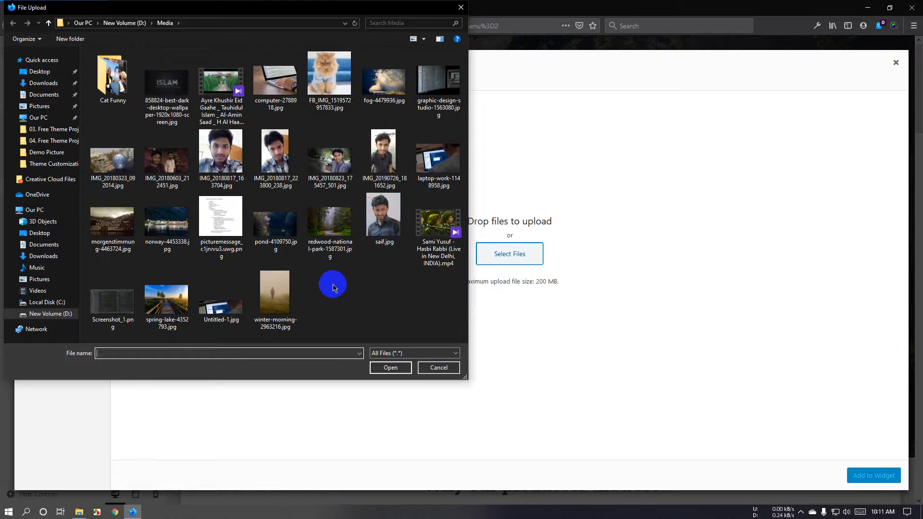
{"action": "left_click", "coordinate": [49, 24]}
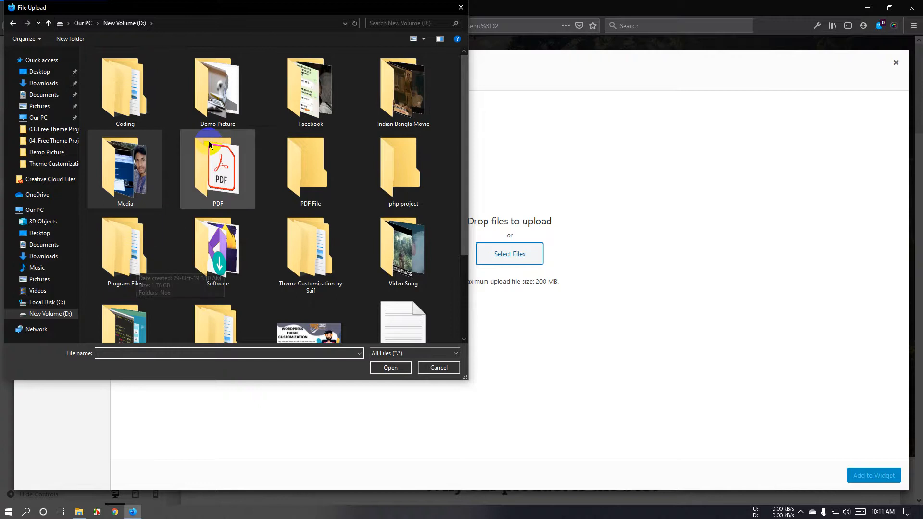
{"action": "double_click", "coordinate": [226, 94]}
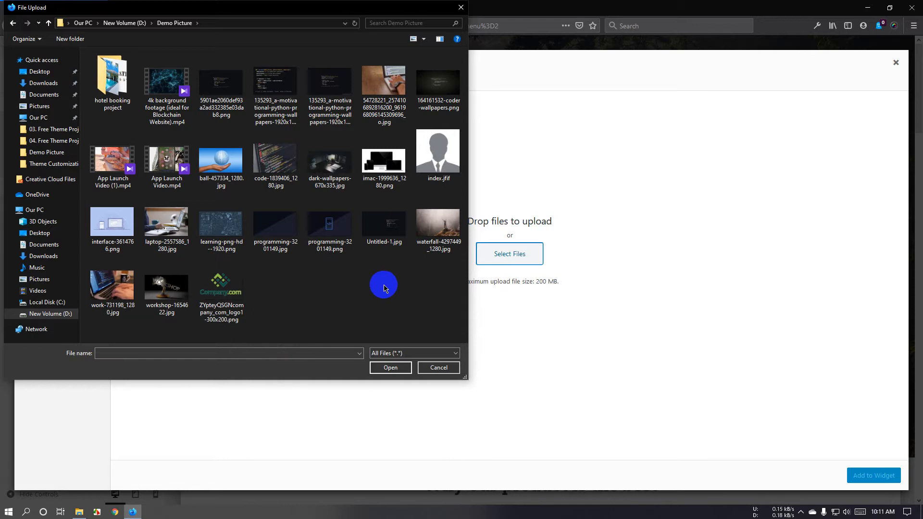
{"action": "left_click", "coordinate": [221, 290]}
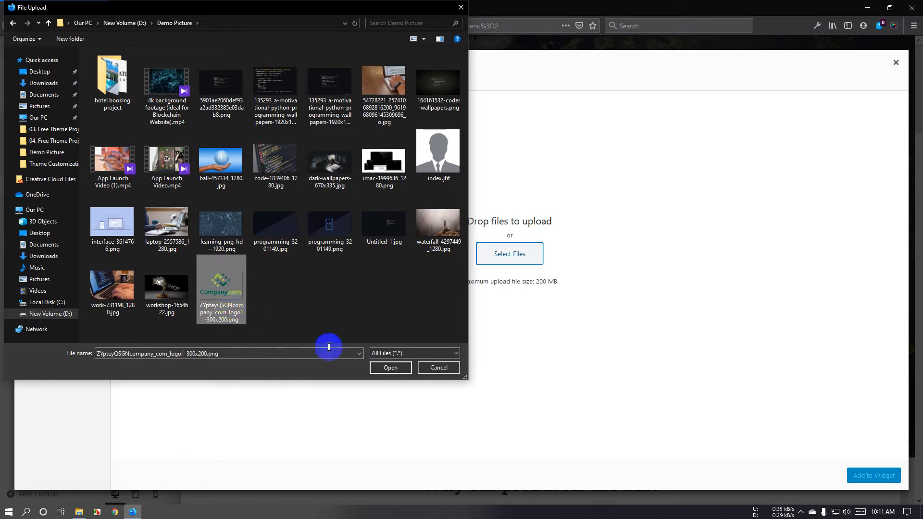
{"action": "left_click", "coordinate": [391, 367]}
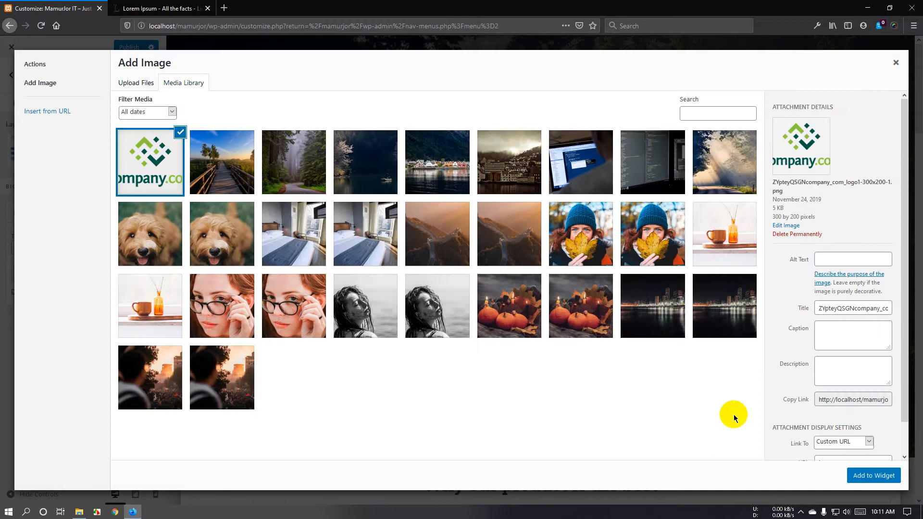
{"action": "left_click", "coordinate": [877, 479]}
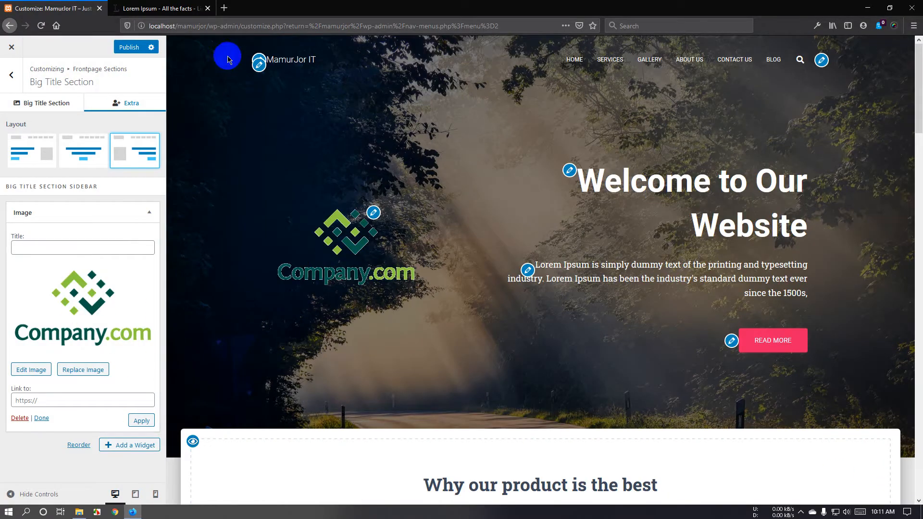
Search Google for "computer desk png" in a new tab and show the image results.
{"action": "left_click", "coordinate": [225, 9]}
{"action": "left_click", "coordinate": [353, 149]}
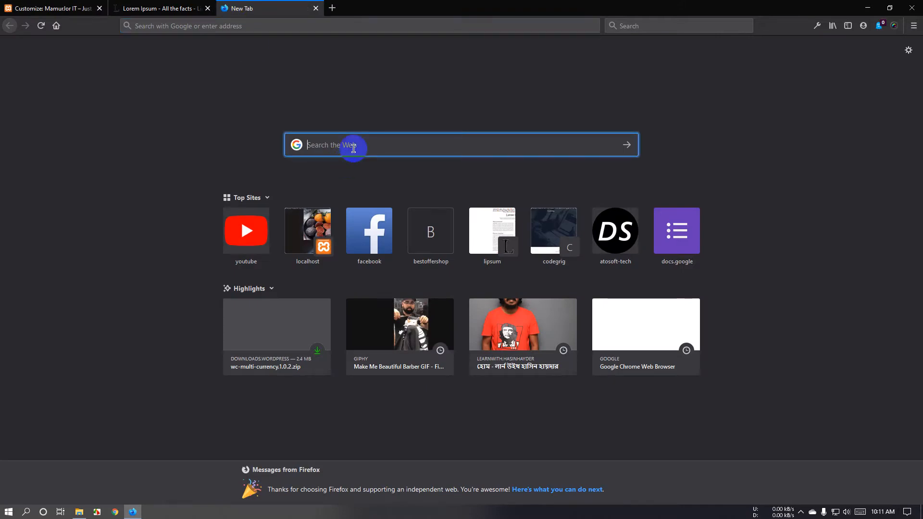
{"action": "type", "text": "computer"}
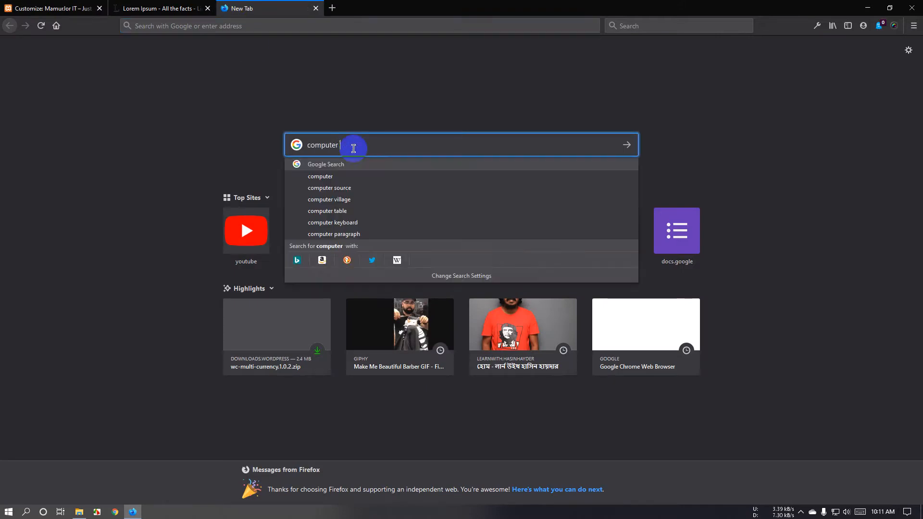
{"action": "type", "text": " desk p"}
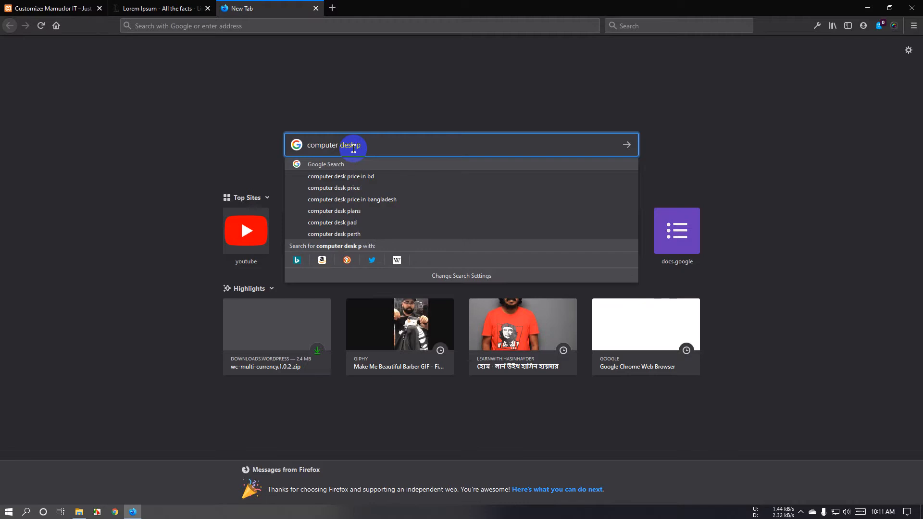
{"action": "type", "text": "ng"}
{"action": "key", "text": "Return"}
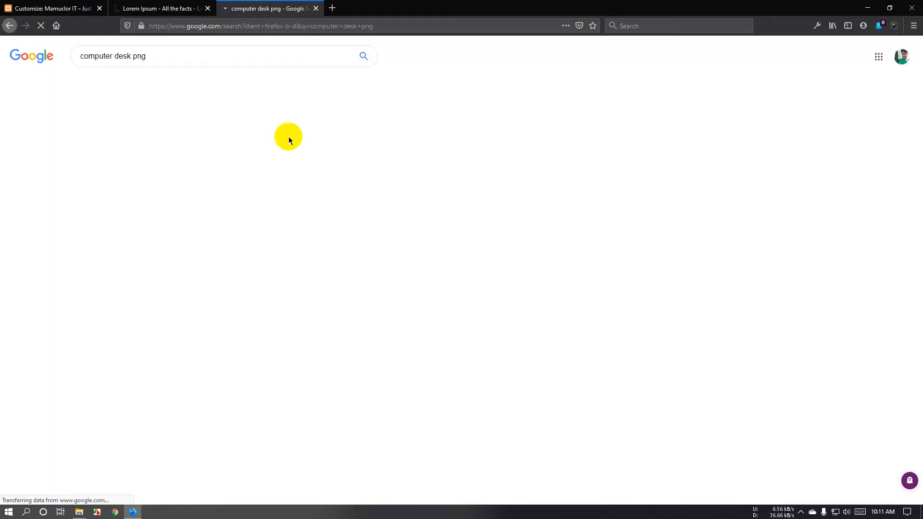
{"action": "left_click", "coordinate": [123, 84]}
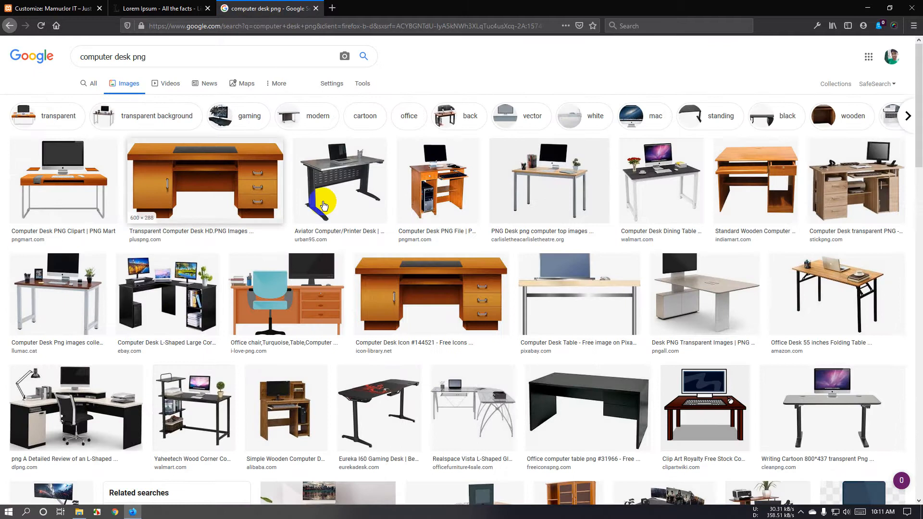
Change the Google Images search to "programmer png".
{"action": "left_click", "coordinate": [162, 57]}
{"action": "left_click_drag", "start_coordinate": [163, 56], "coordinate": [38, 69]}
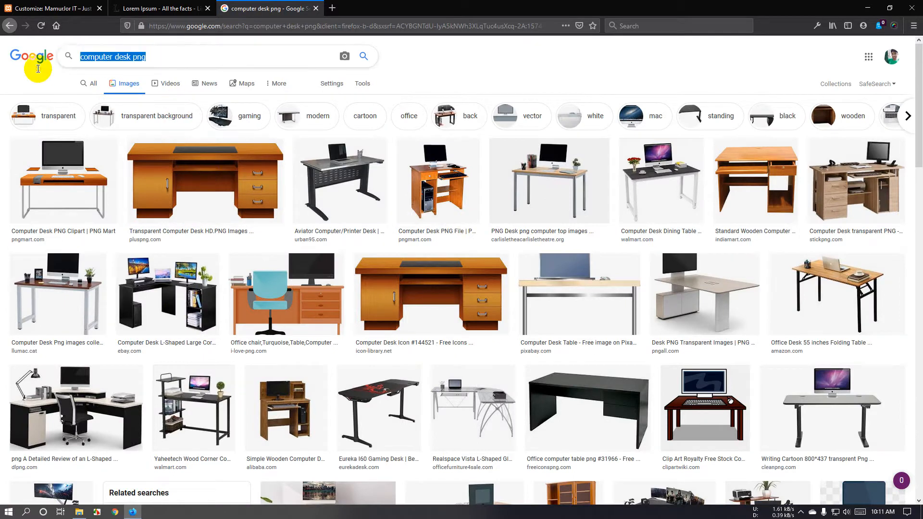
{"action": "type", "text": "pro"}
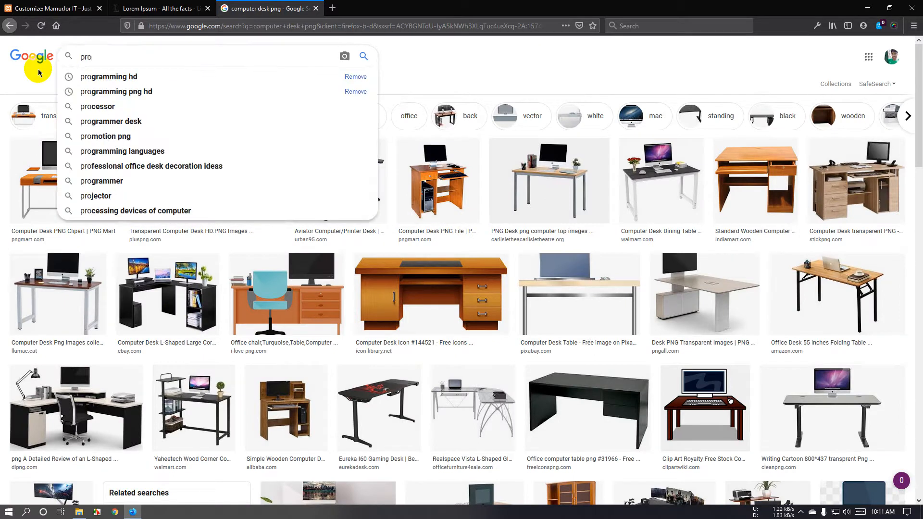
{"action": "type", "text": "grammer "}
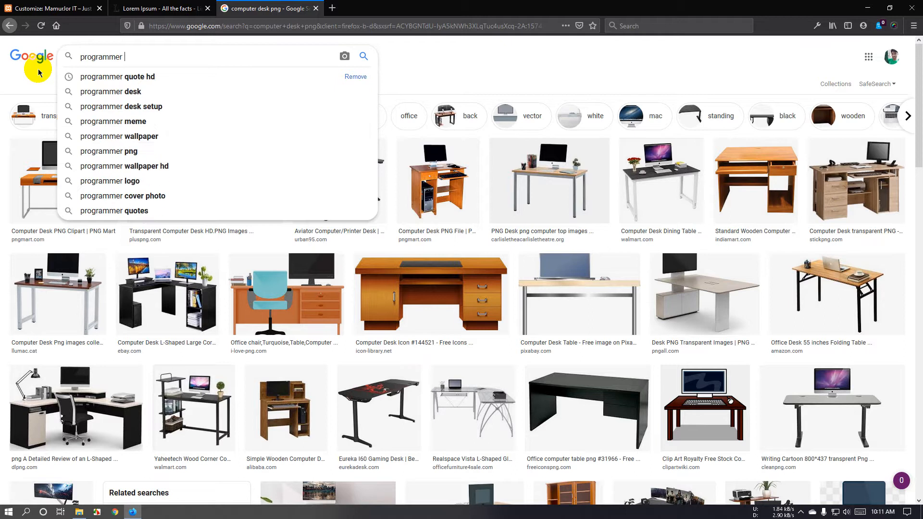
{"action": "type", "text": "png"}
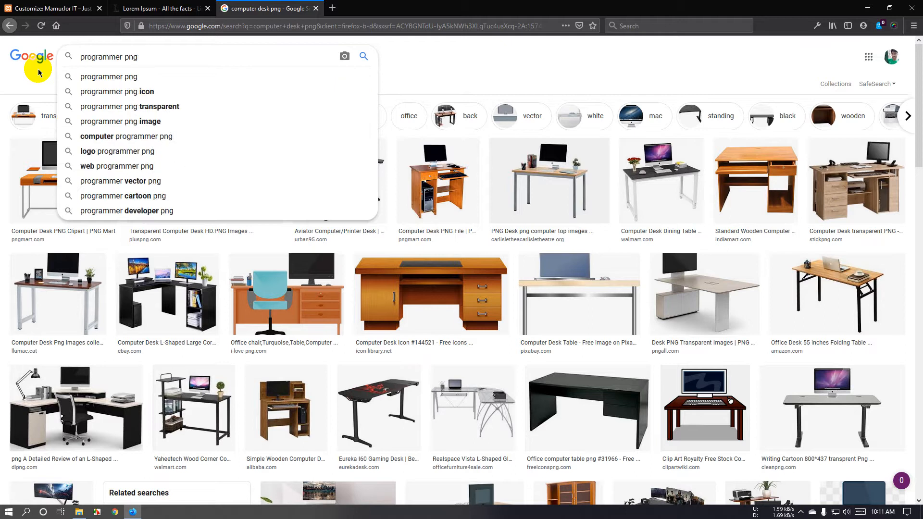
{"action": "key", "text": "Return"}
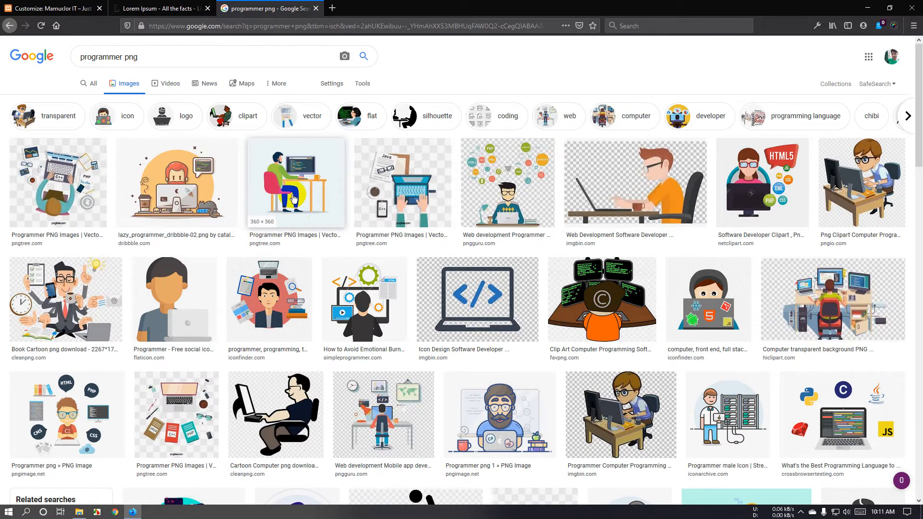
Browse the programmer image results, open the hireindianprogrammers.com picture, and open its related idegraaf.com illustration of people working around a large monitor.
{"action": "scroll", "coordinate": [317, 211], "scroll_direction": "down", "scroll_amount": 1}
{"action": "scroll", "coordinate": [522, 383], "scroll_direction": "down", "scroll_amount": 3}
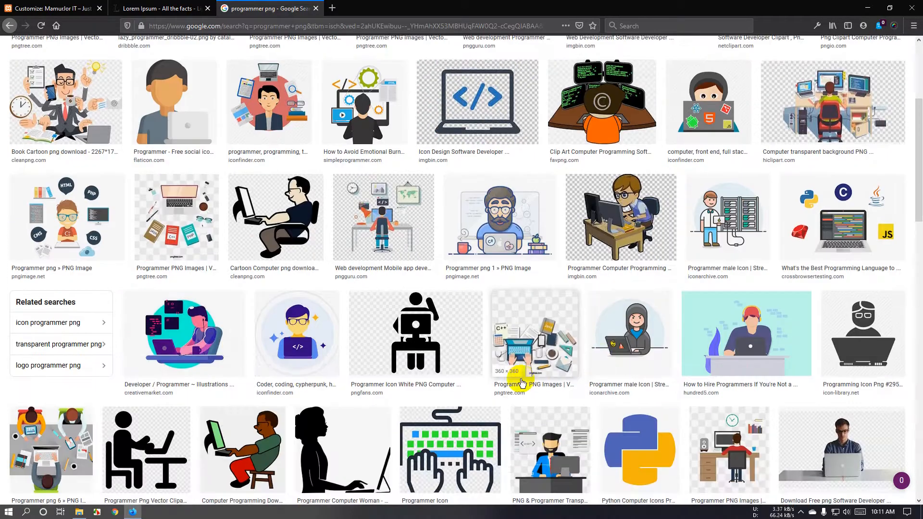
{"action": "scroll", "coordinate": [523, 383], "scroll_direction": "down", "scroll_amount": 7}
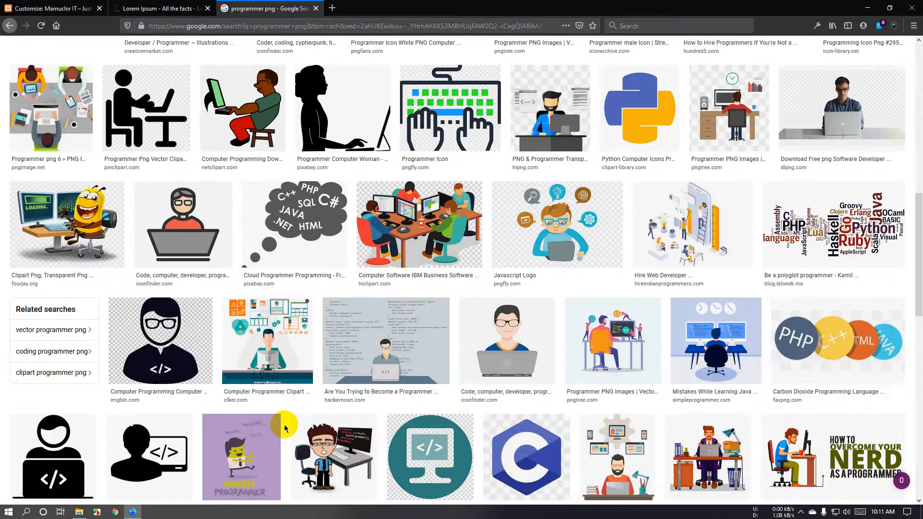
{"action": "left_click", "coordinate": [674, 230]}
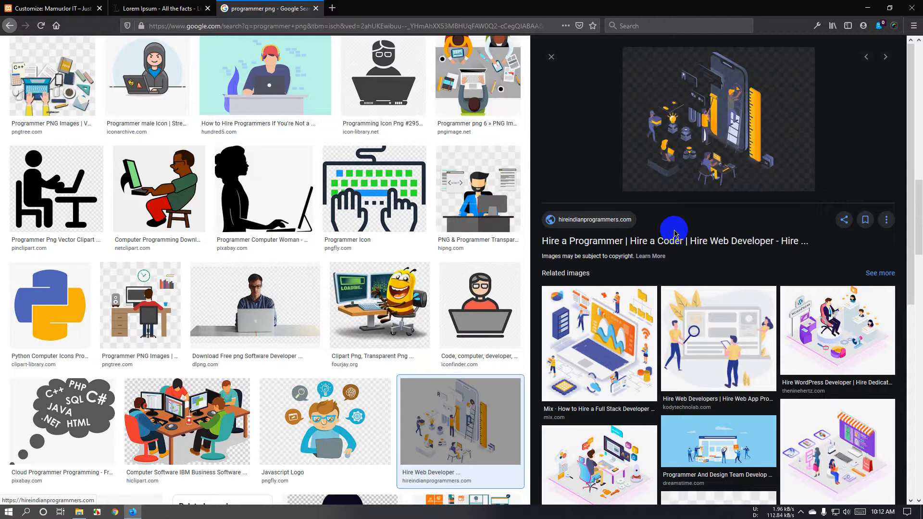
{"action": "scroll", "coordinate": [675, 232], "scroll_direction": "down", "scroll_amount": 3}
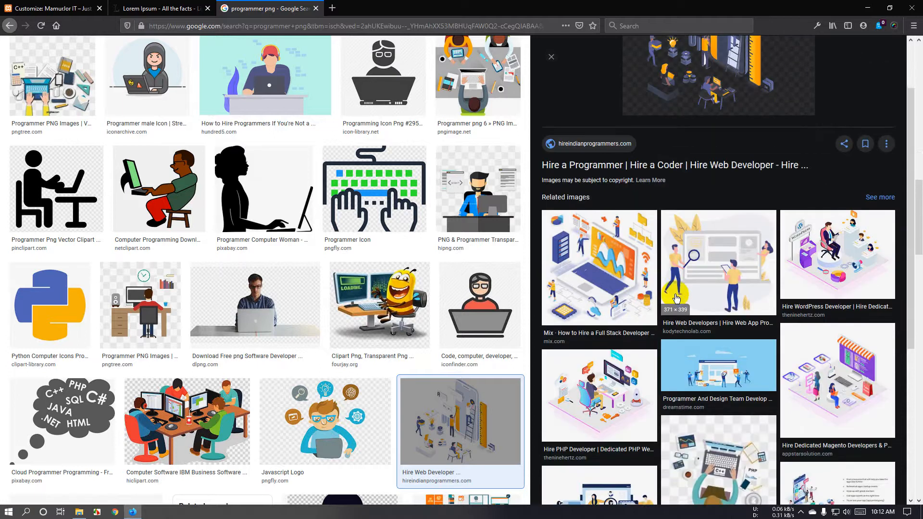
{"action": "scroll", "coordinate": [668, 364], "scroll_direction": "down", "scroll_amount": 3}
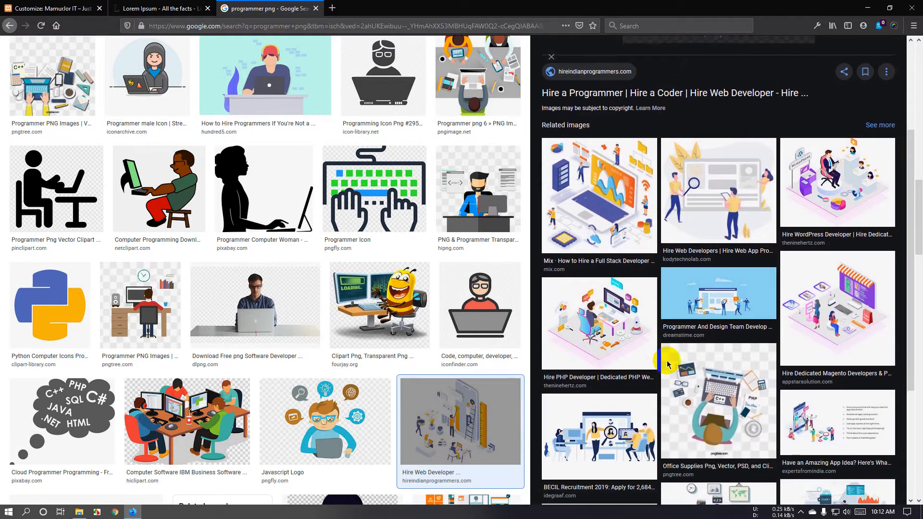
{"action": "left_click", "coordinate": [617, 427]}
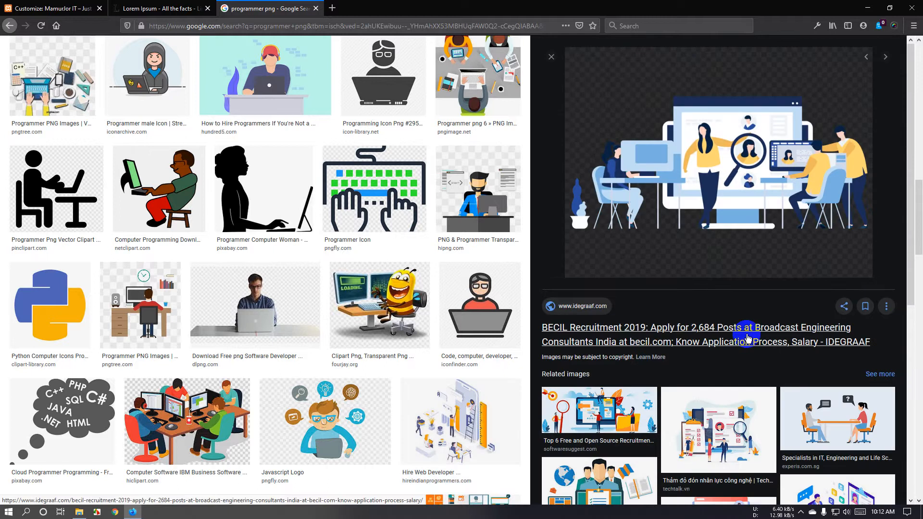
Save the idegraaf.com illustration as a PNG file to the Desktop under its suggested file name.
{"action": "right_click", "coordinate": [705, 181]}
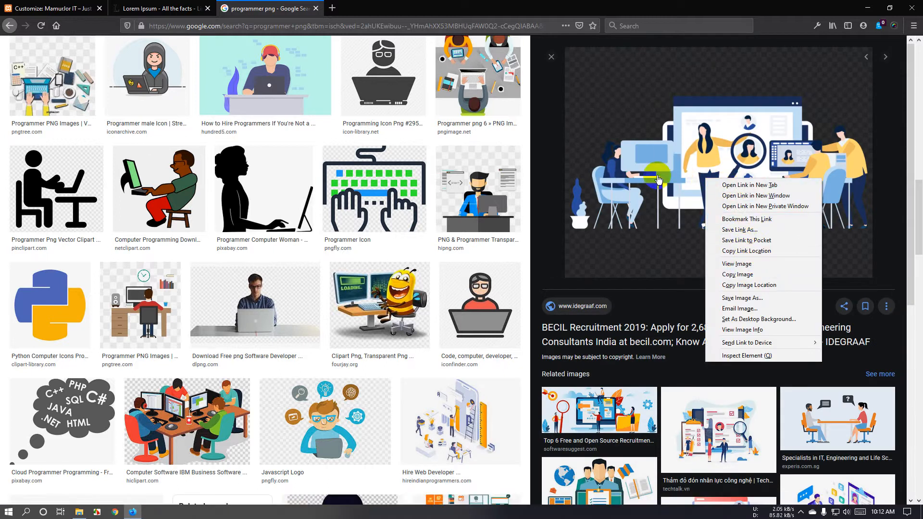
{"action": "left_click", "coordinate": [771, 302]}
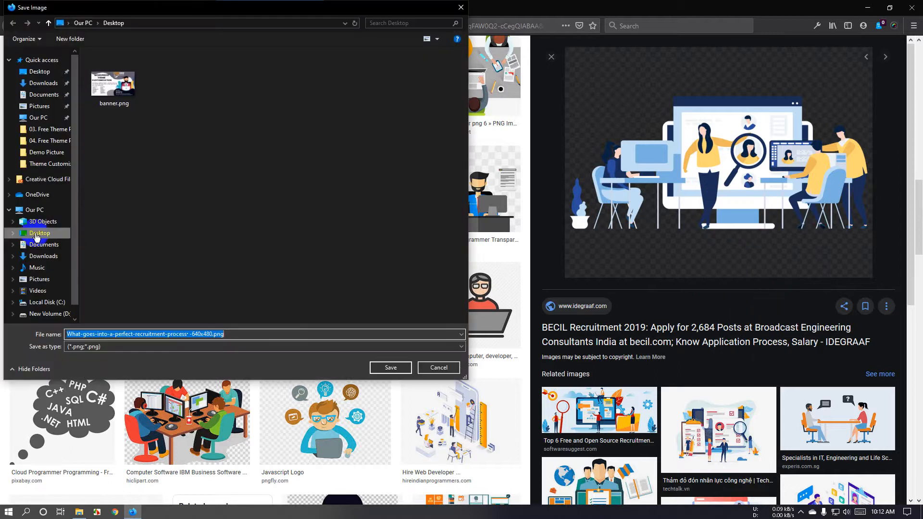
{"action": "left_click", "coordinate": [36, 235]}
{"action": "left_click", "coordinate": [386, 367]}
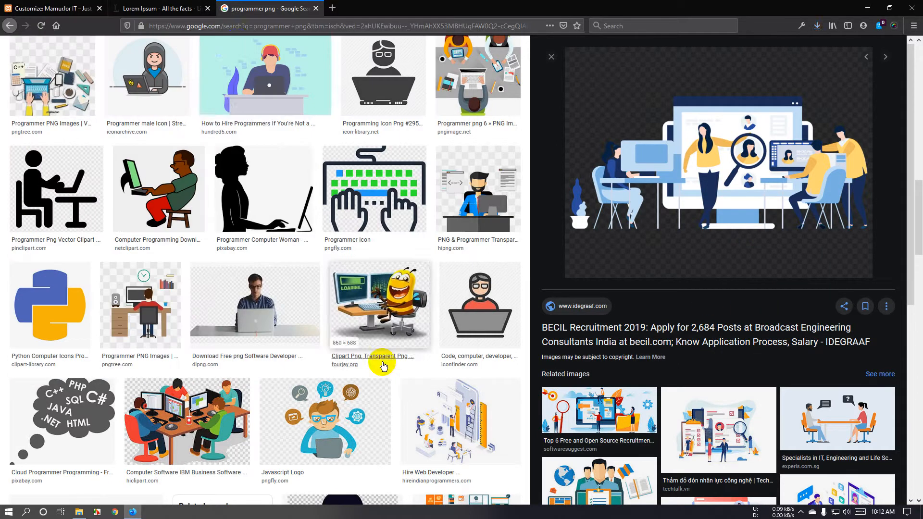
Close the Google image search tab and return to the Big Title Section settings in the Customizer.
{"action": "left_click", "coordinate": [164, 4]}
{"action": "key", "text": "ctrl+Page_Up"}
{"action": "left_click", "coordinate": [279, 9]}
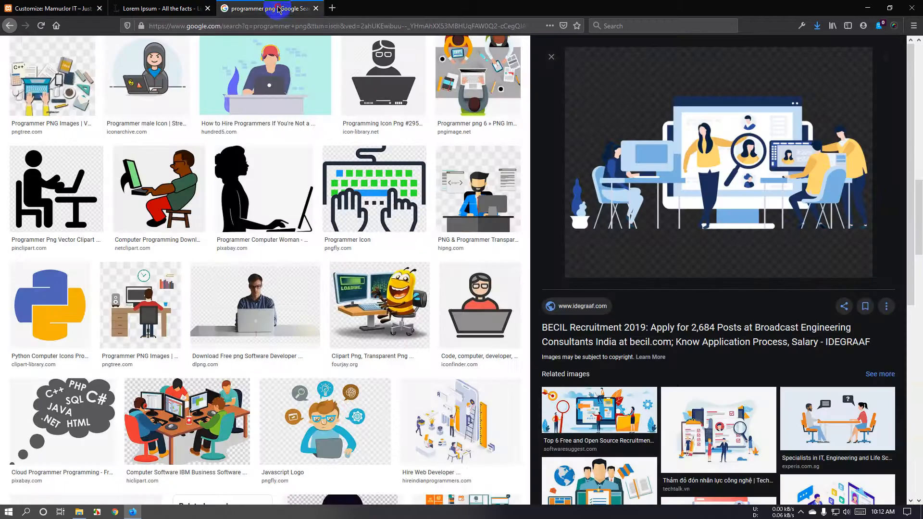
{"action": "left_click", "coordinate": [315, 10]}
{"action": "key", "text": "ctrl+Page_Up"}
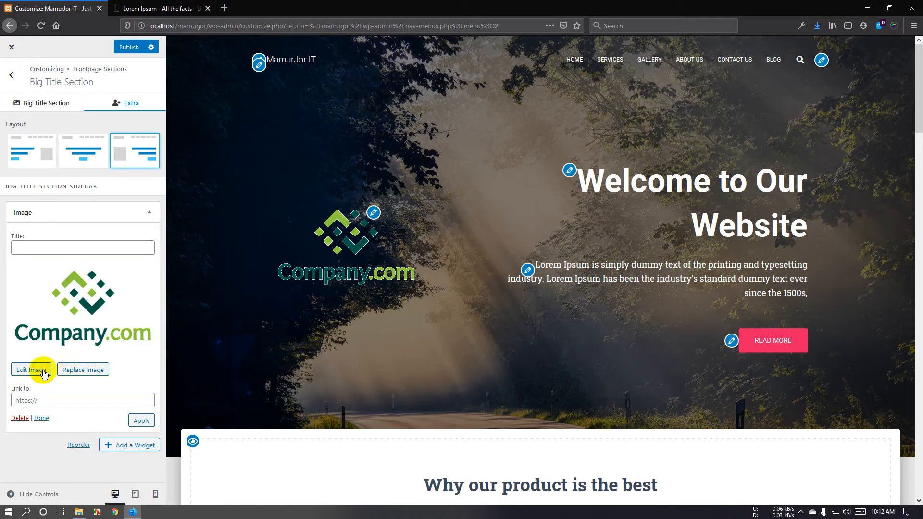
Replace the Image widget's picture by uploading the What-goes-into-a-perfect-recruitment-process 640x480 PNG from the Desktop and adding it to the widget.
{"action": "left_click", "coordinate": [79, 377]}
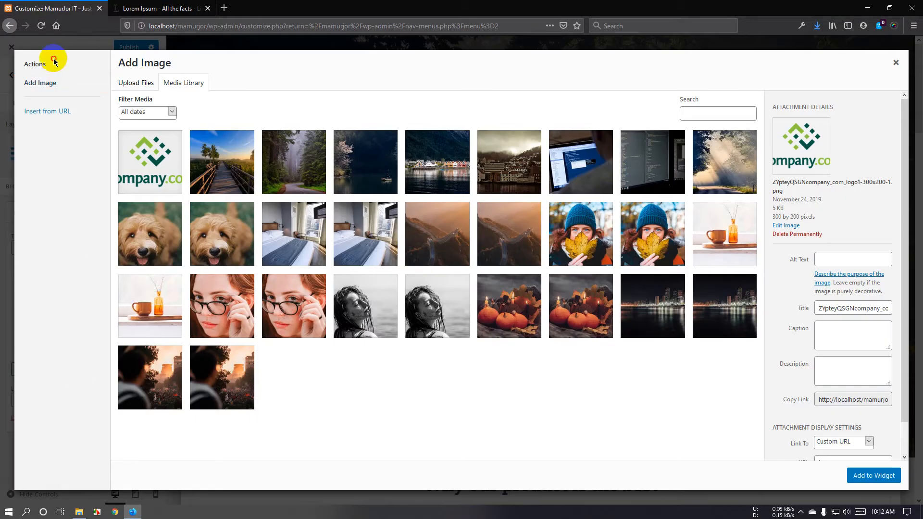
{"action": "left_click", "coordinate": [134, 81]}
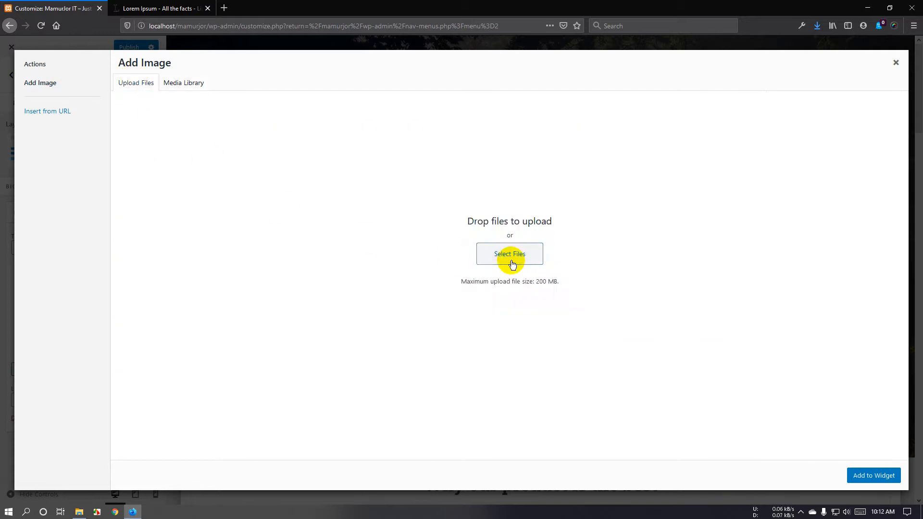
{"action": "left_click", "coordinate": [509, 260]}
{"action": "left_click", "coordinate": [39, 232]}
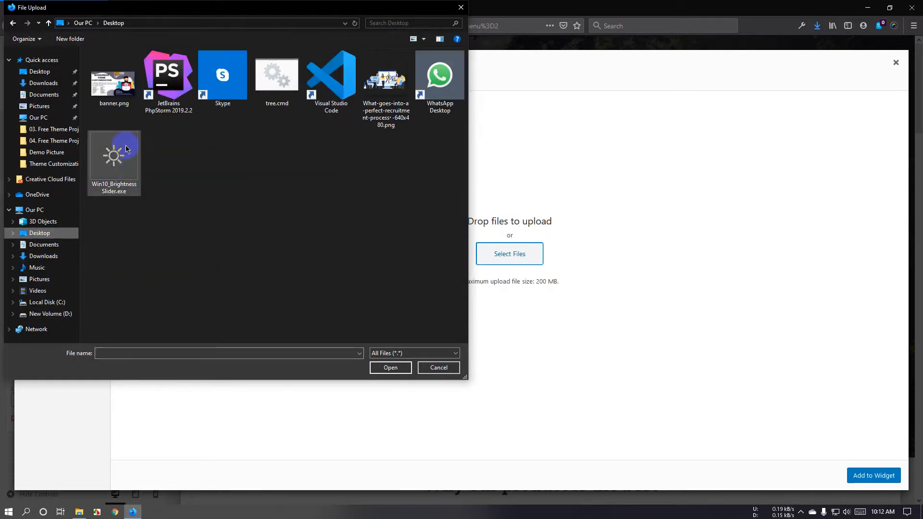
{"action": "left_click", "coordinate": [376, 87]}
{"action": "left_click", "coordinate": [390, 368]}
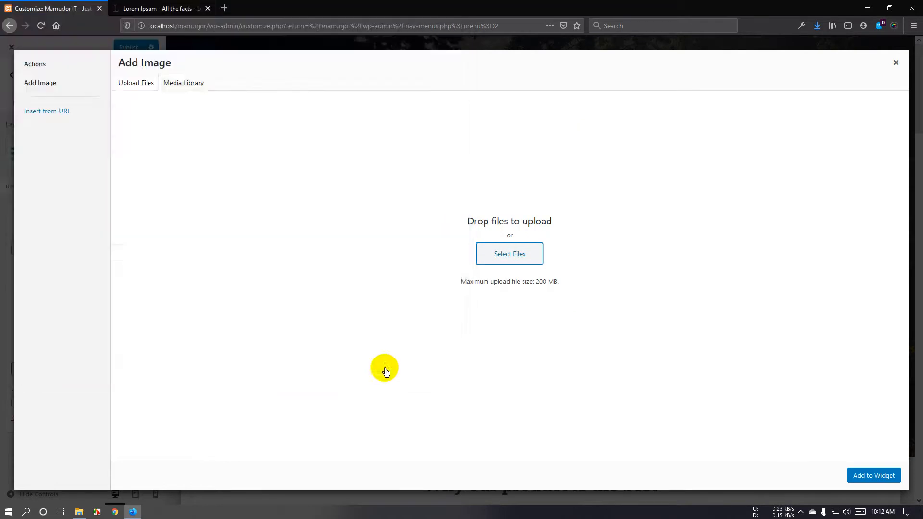
{"action": "left_click", "coordinate": [874, 481]}
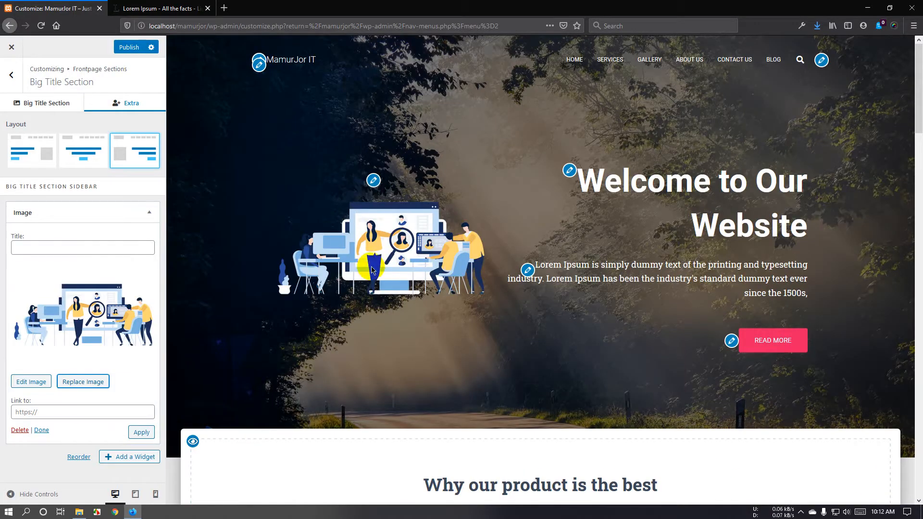
Change the Big Title Section layout to text on the left with the image on the right, and check the preview.
{"action": "scroll", "coordinate": [637, 236], "scroll_direction": "down", "scroll_amount": 3}
{"action": "scroll", "coordinate": [562, 235], "scroll_direction": "up", "scroll_amount": 3}
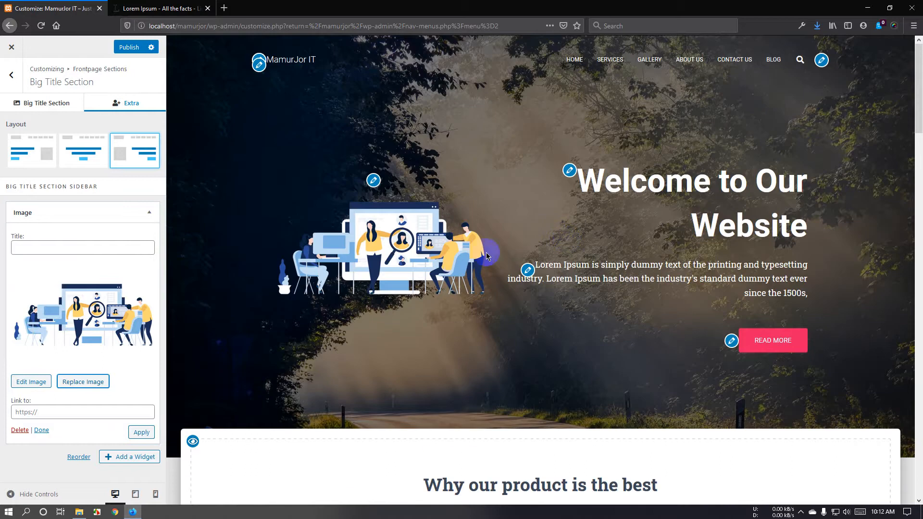
{"action": "left_click", "coordinate": [33, 157]}
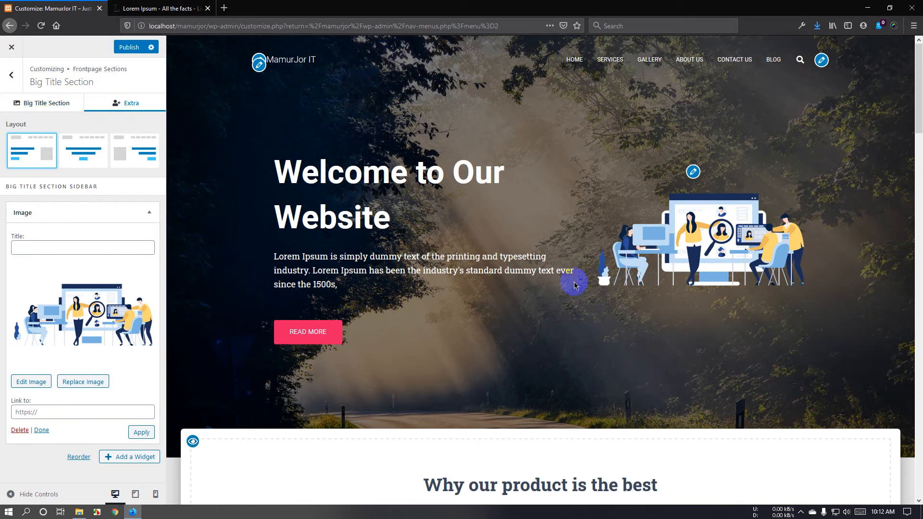
{"action": "scroll", "coordinate": [572, 287], "scroll_direction": "down", "scroll_amount": 4}
{"action": "scroll", "coordinate": [568, 290], "scroll_direction": "up", "scroll_amount": 4}
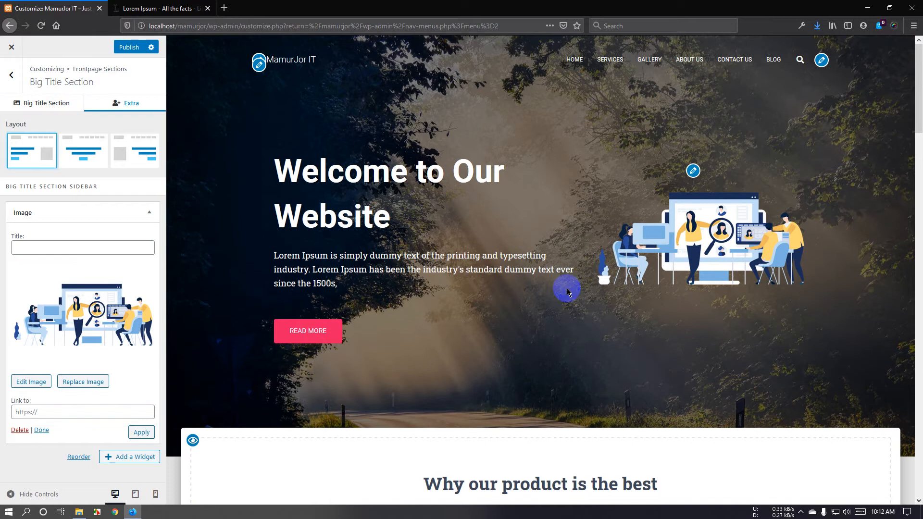
{"action": "scroll", "coordinate": [568, 289], "scroll_direction": "down", "scroll_amount": 2}
{"action": "scroll", "coordinate": [567, 289], "scroll_direction": "up", "scroll_amount": 2}
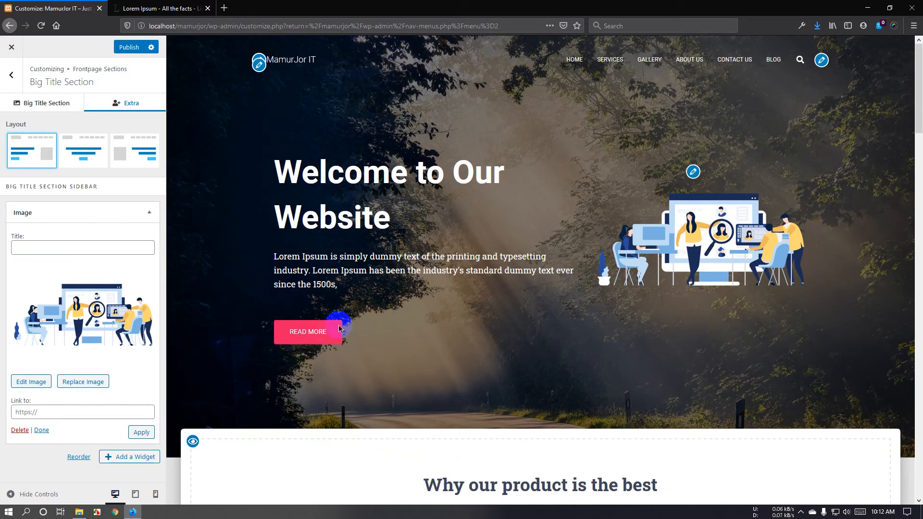